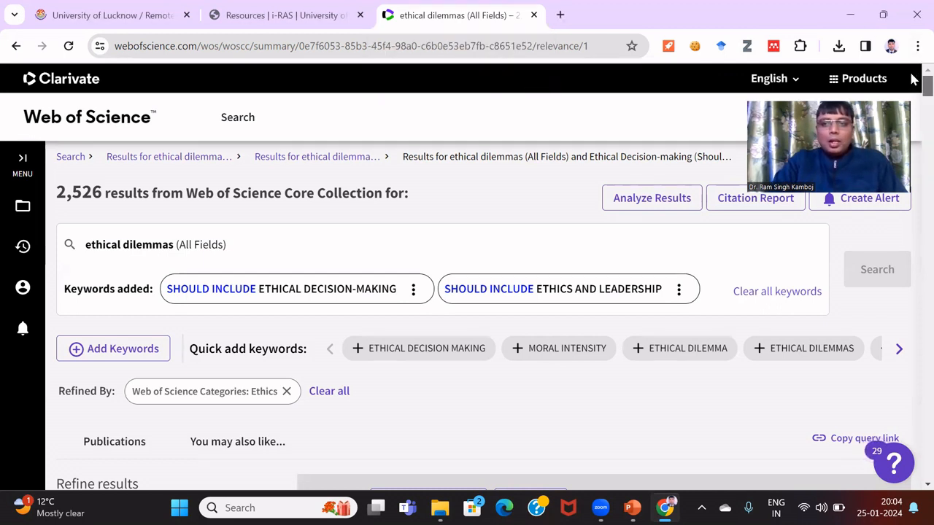
Clear the added keywords and extend the All Fields query to 'ethical dilemmas in leadership'
scroll(912, 80, "down", 1)
scroll(912, 76, "up", 1)
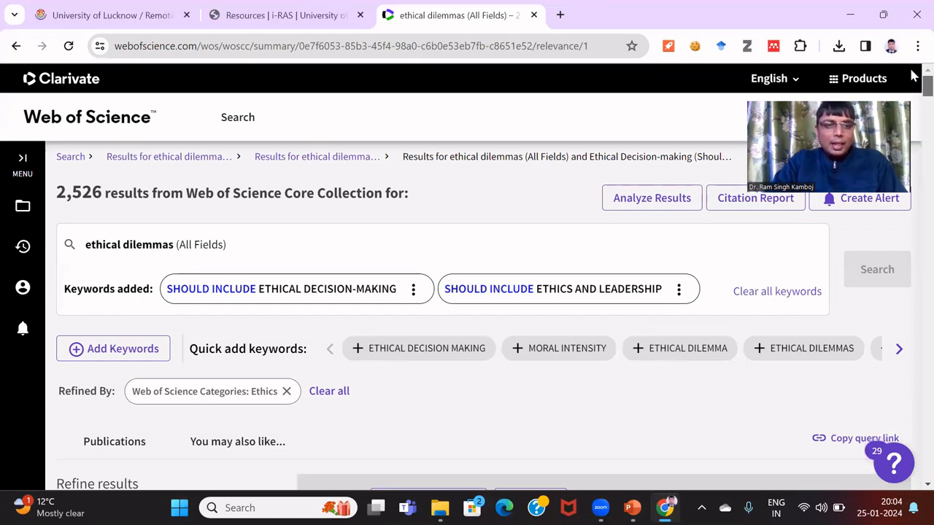
left_click(767, 294)
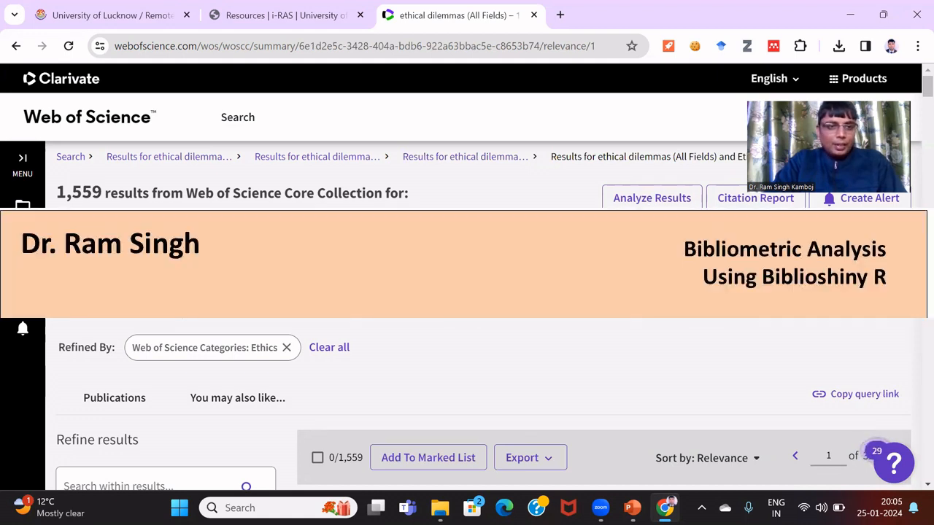
left_click(76, 252)
left_click(390, 363)
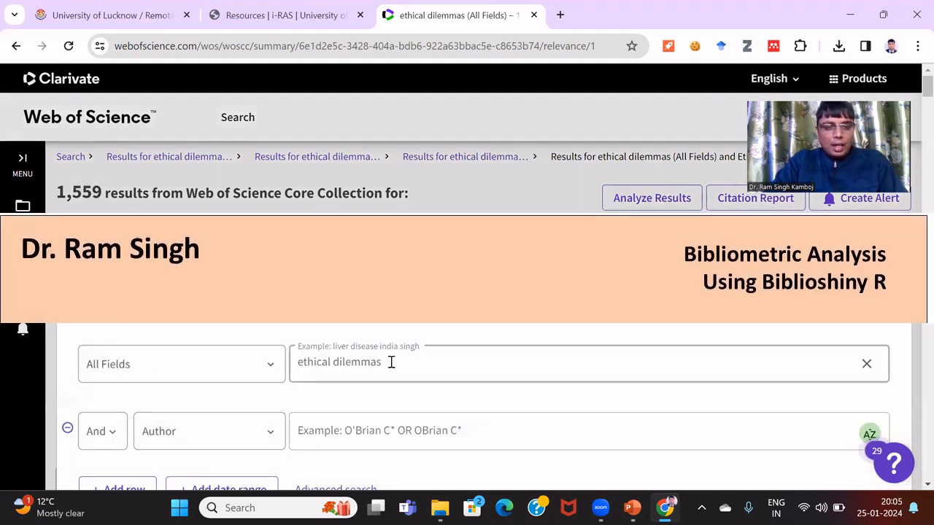
left_click_drag(379, 361, 294, 360)
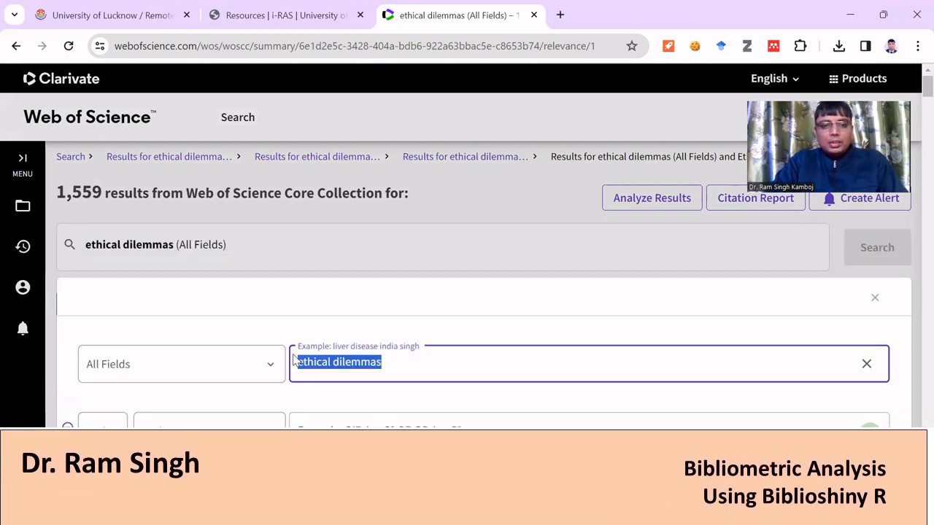
left_click(397, 365)
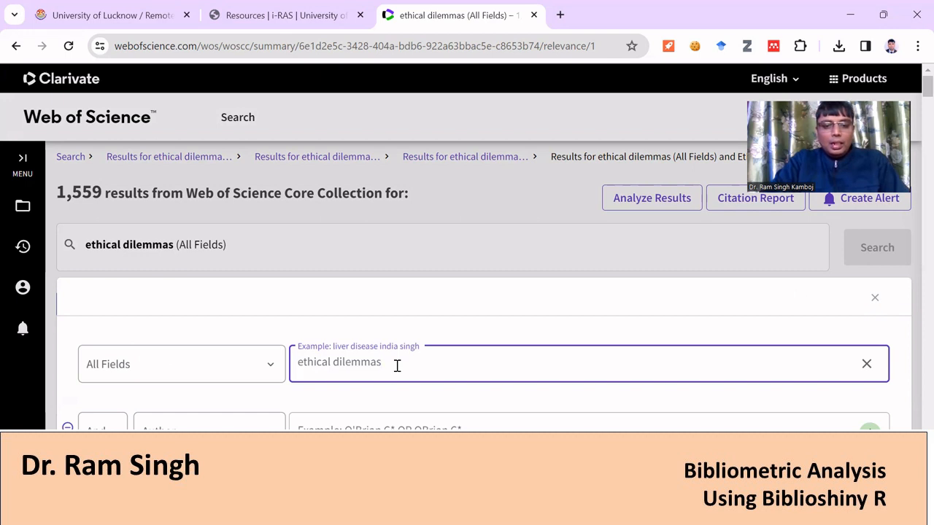
type("in leaders")
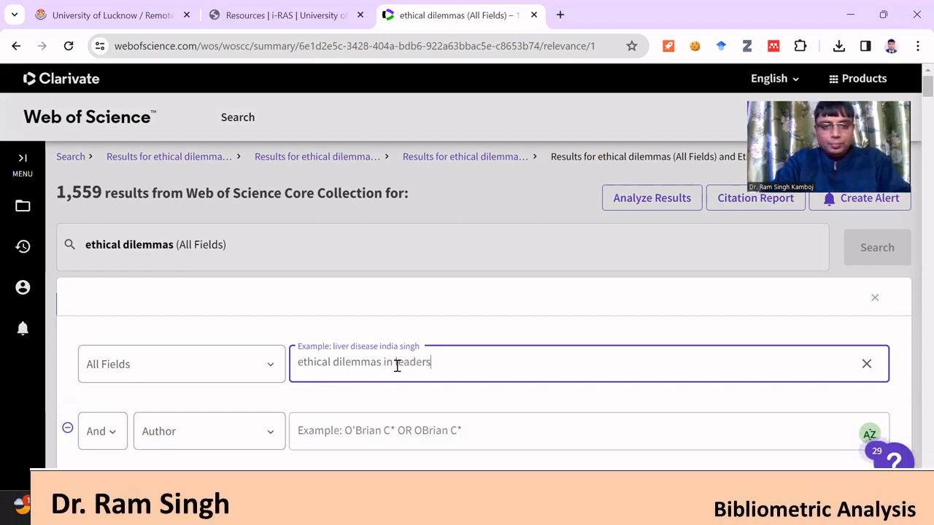
type("hip")
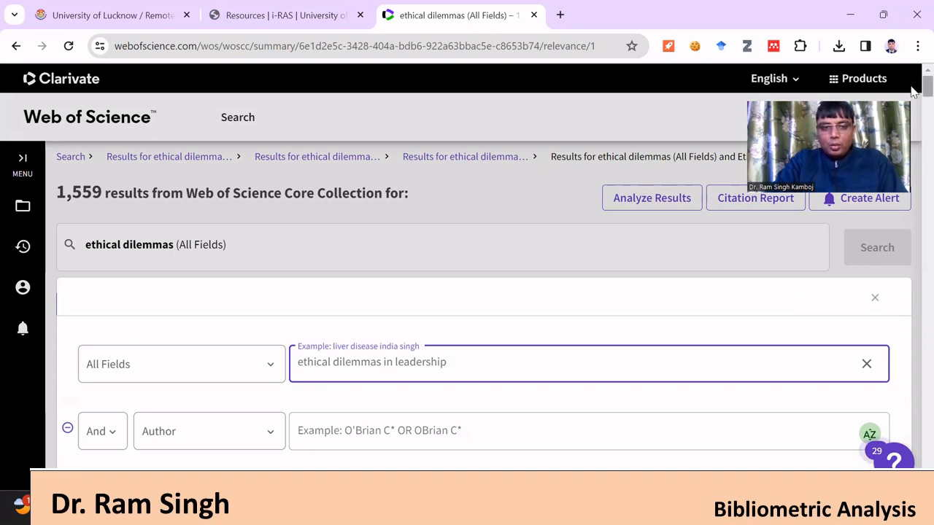
Run the revised search, getting 66 results with the Ethics category kept
scroll(912, 91, "down", 7)
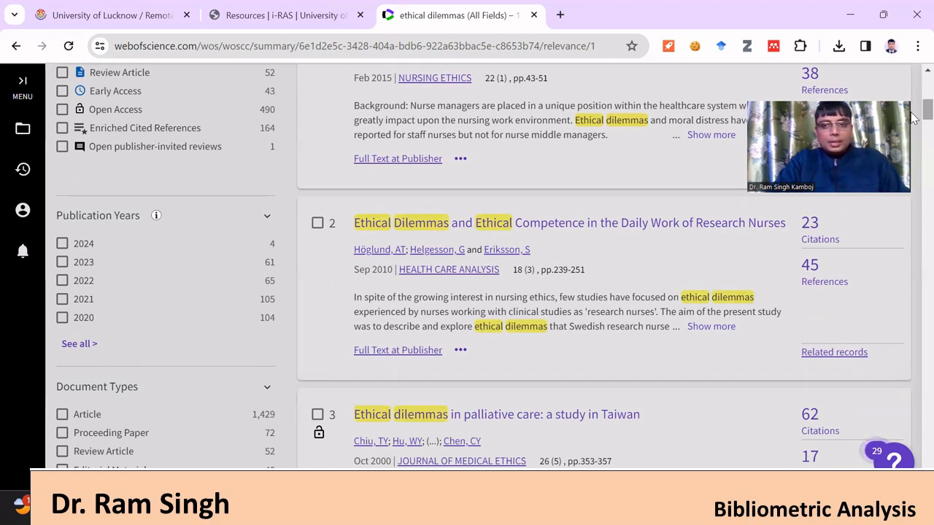
scroll(914, 113, "up", 3)
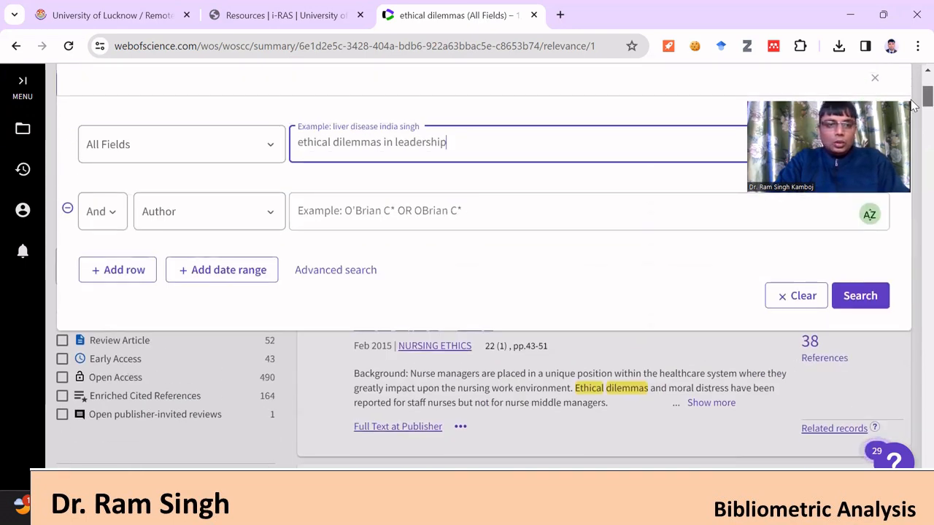
scroll(914, 105, "up", 1)
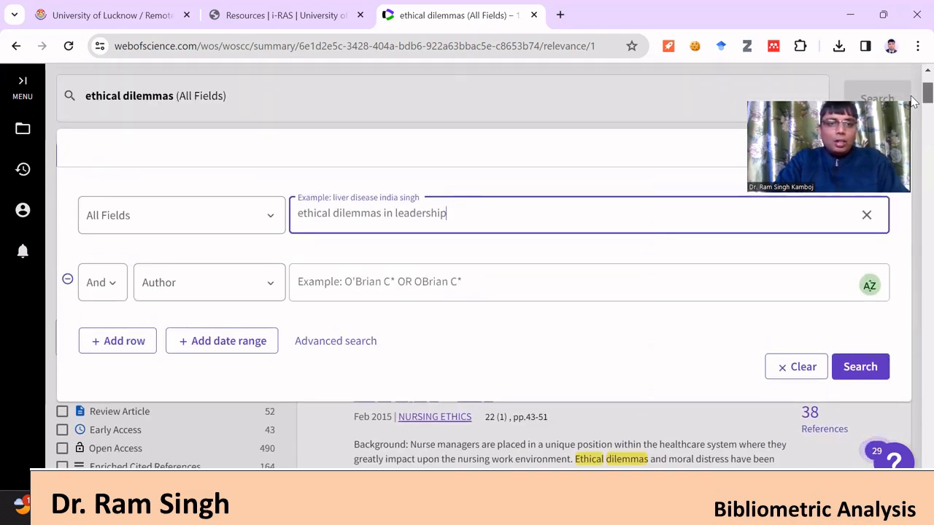
scroll(914, 102, "down", 4)
scroll(915, 106, "up", 3)
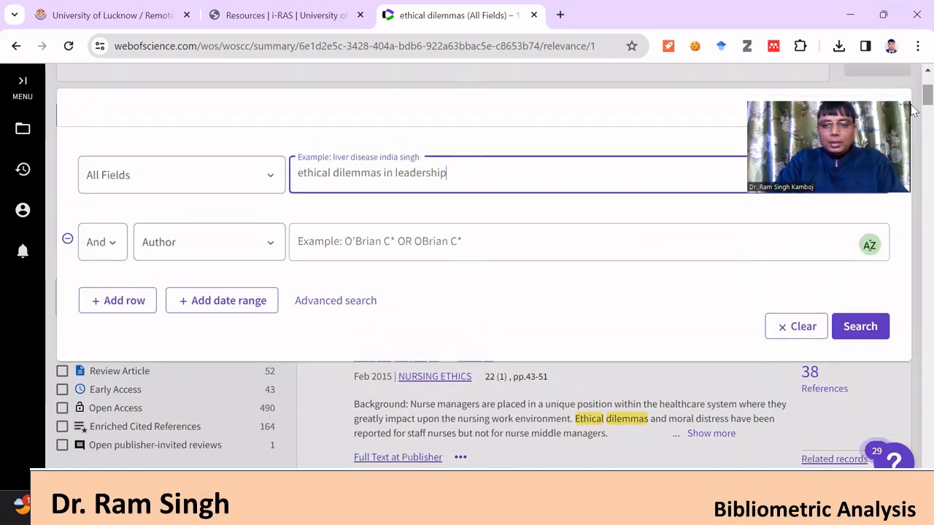
left_click(873, 330)
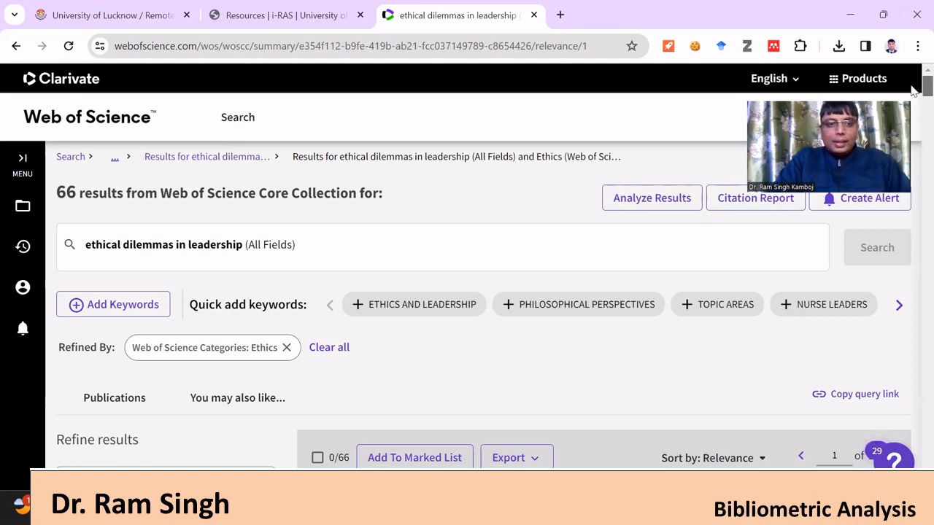
scroll(912, 89, "down", 1)
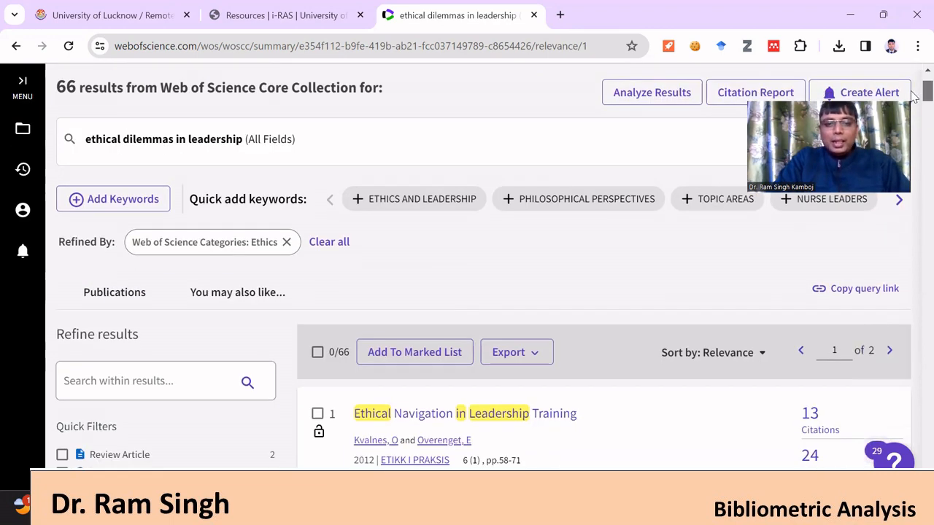
scroll(912, 98, "down", 3)
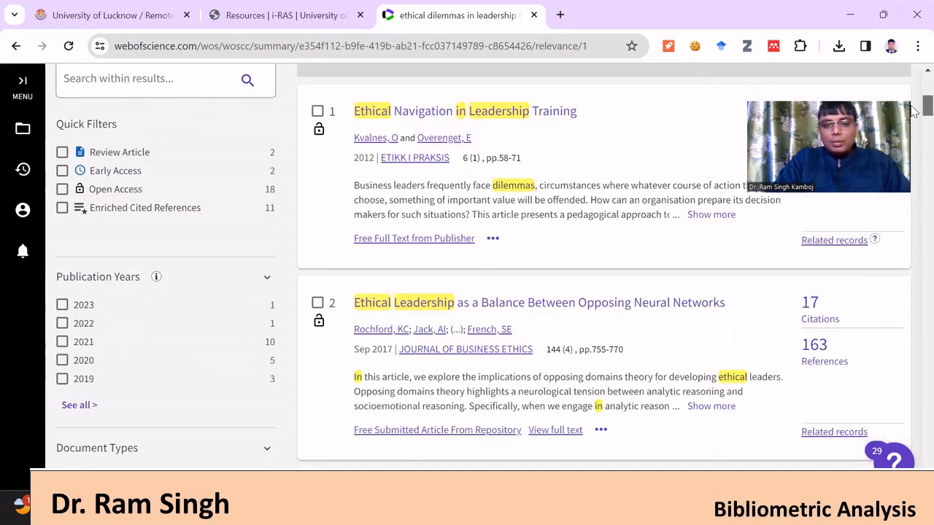
scroll(912, 110, "up", 1)
scroll(912, 91, "up", 3)
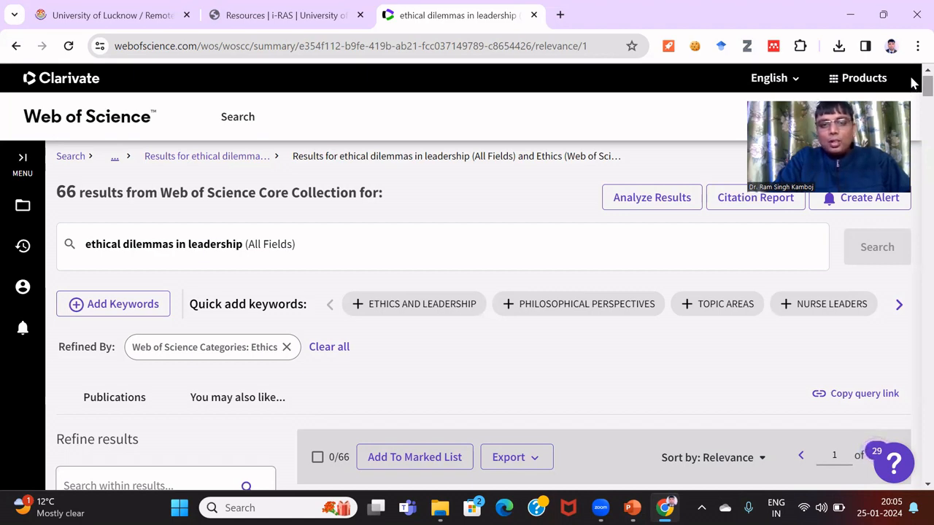
scroll(910, 88, "down", 3)
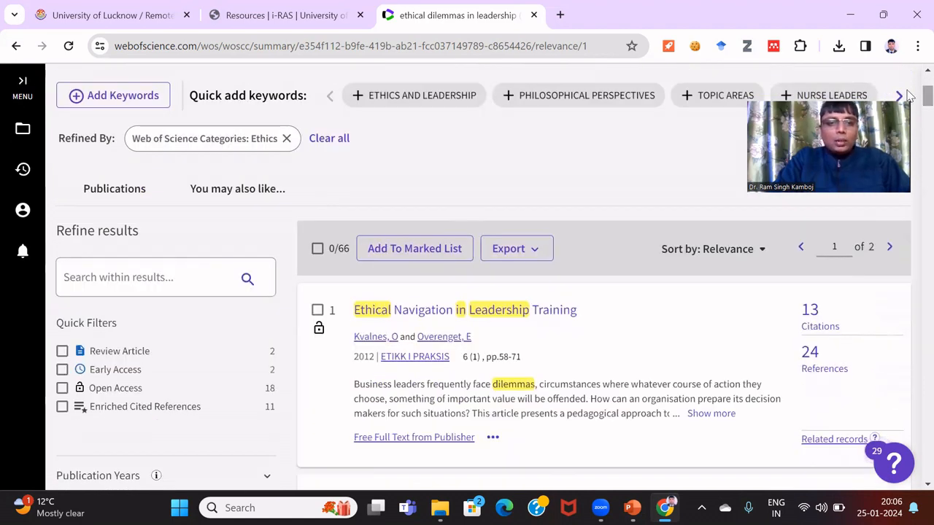
Select all results and choose export as a plain text file
left_click(318, 249)
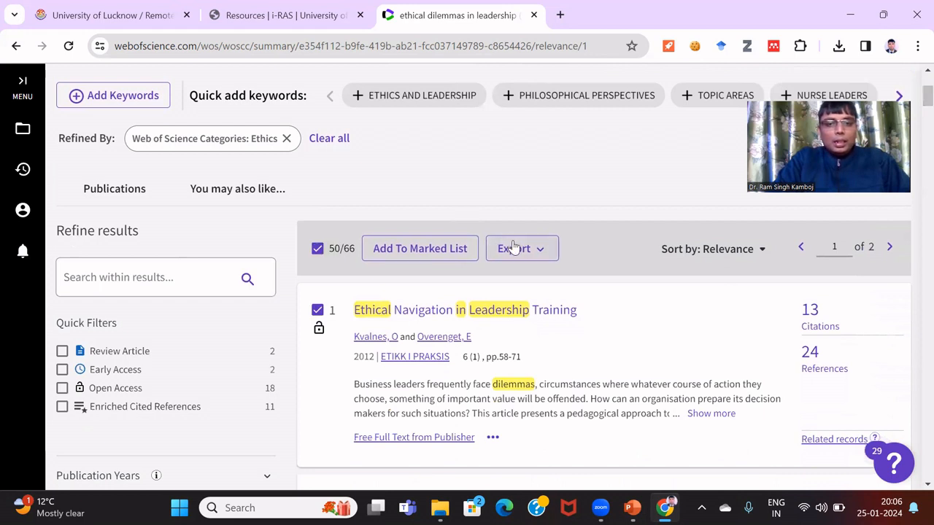
left_click(514, 248)
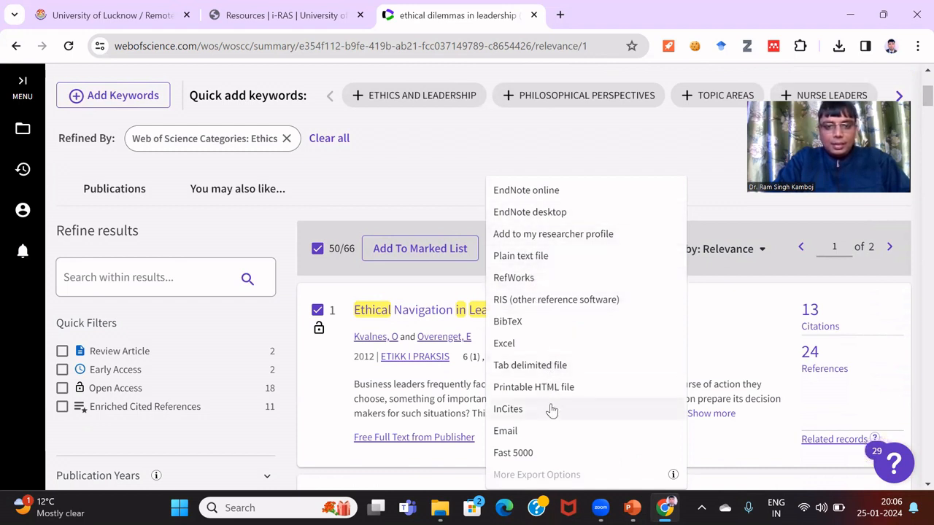
left_click(530, 256)
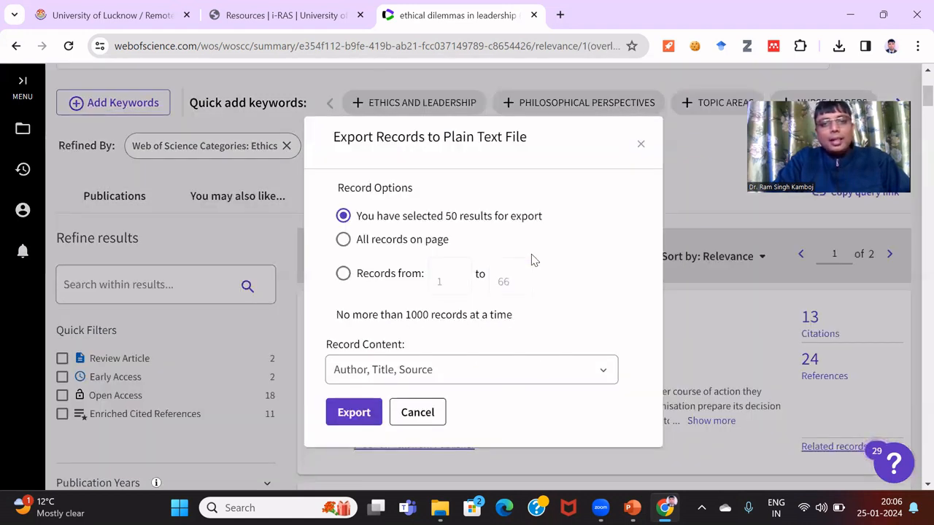
Export records 1 to 66 as Full Record and Cited References, downloading savedrecs (6).txt
left_click(428, 241)
left_click(394, 281)
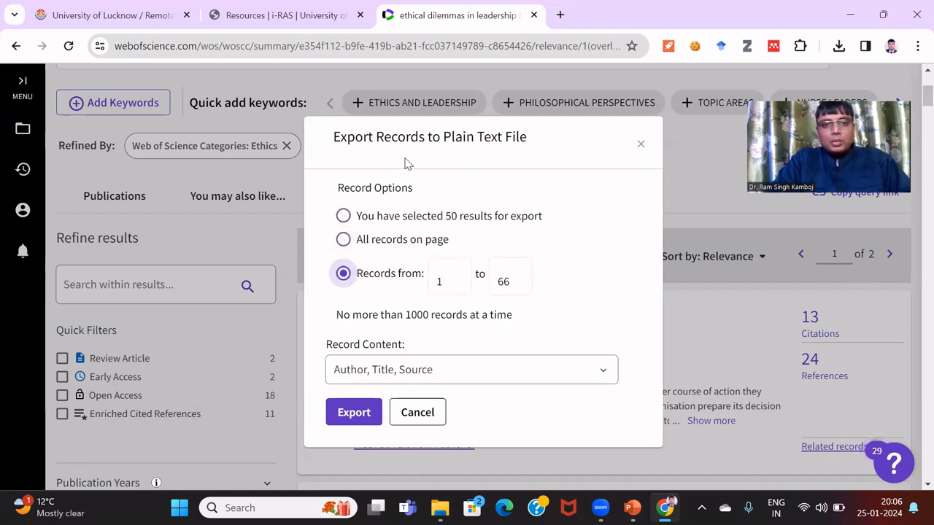
left_click(480, 372)
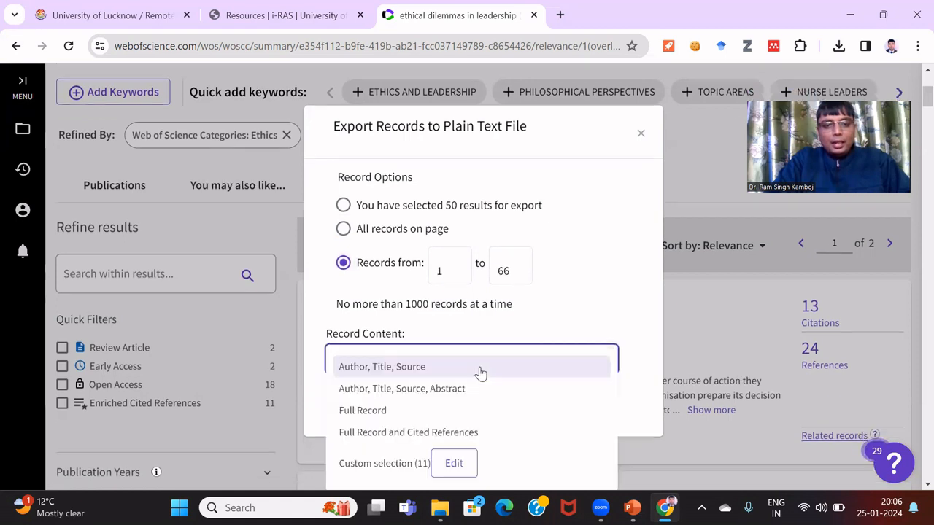
left_click(393, 414)
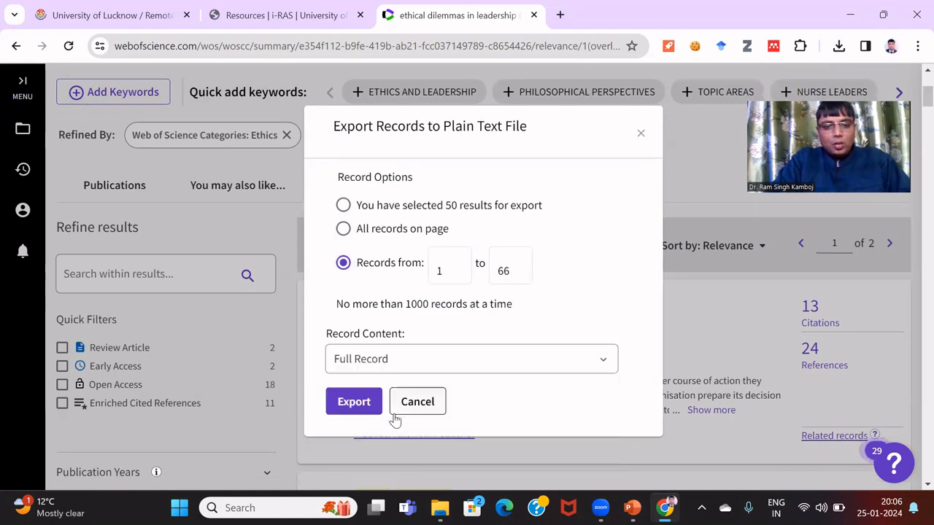
left_click(446, 370)
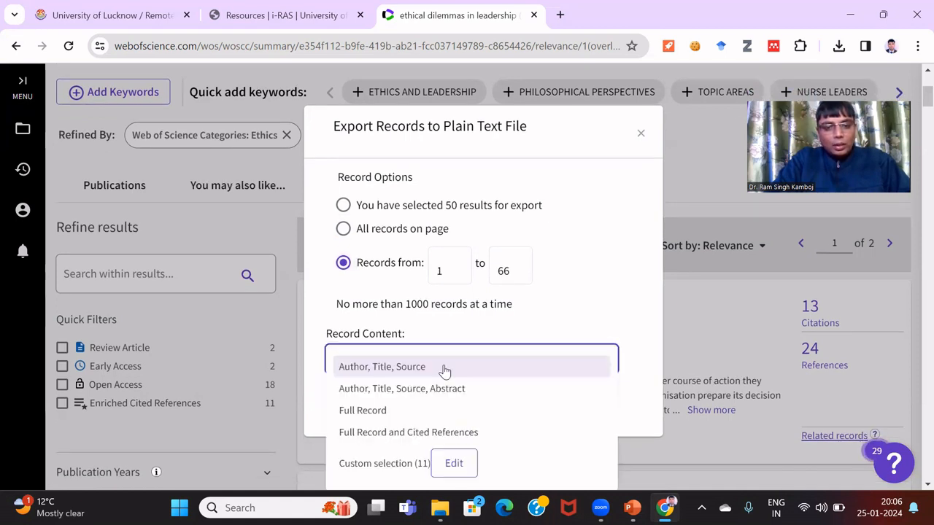
left_click(460, 432)
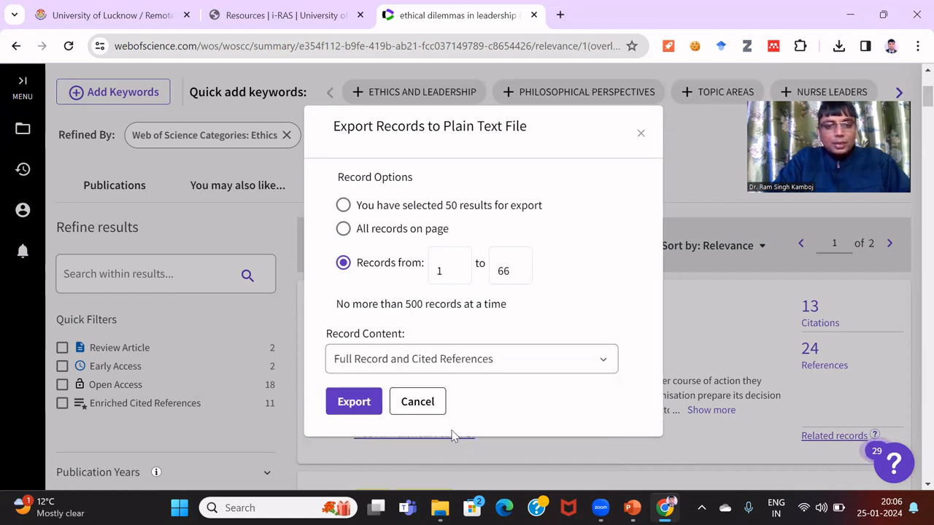
left_click(346, 412)
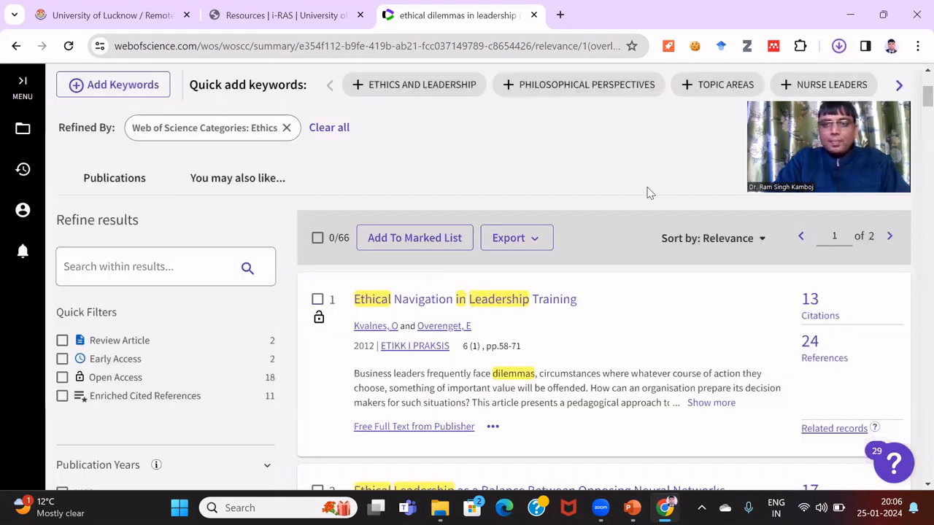
Open savedrecs (6).txt from Chrome's downloads in Notepad, review it, and close it
left_click(839, 47)
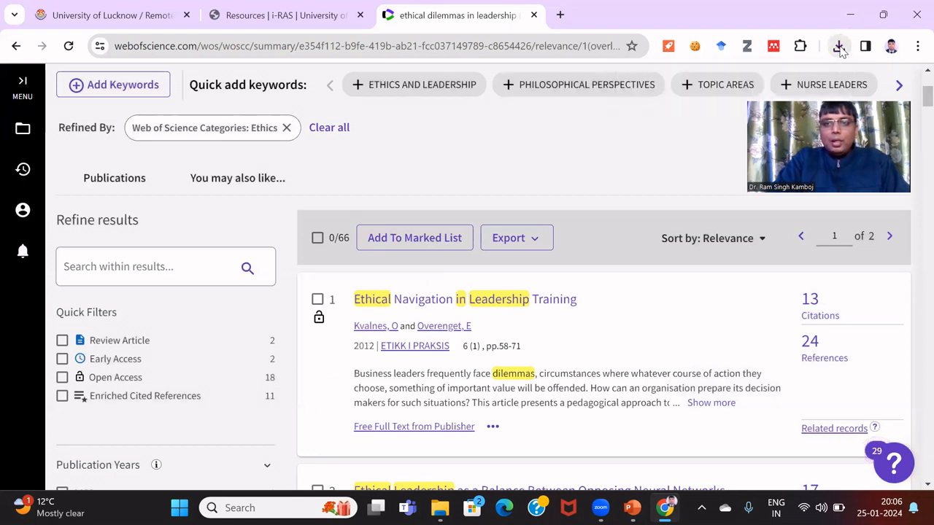
left_click(704, 124)
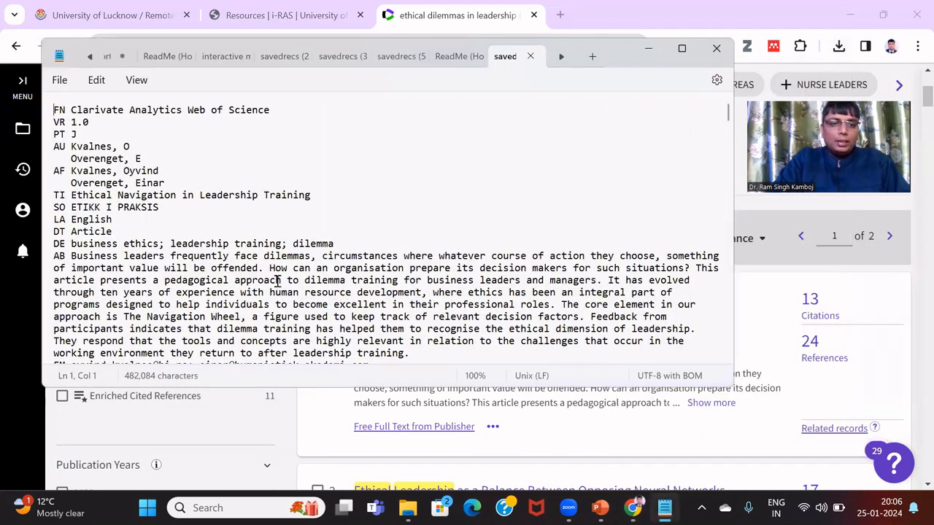
left_click(714, 58)
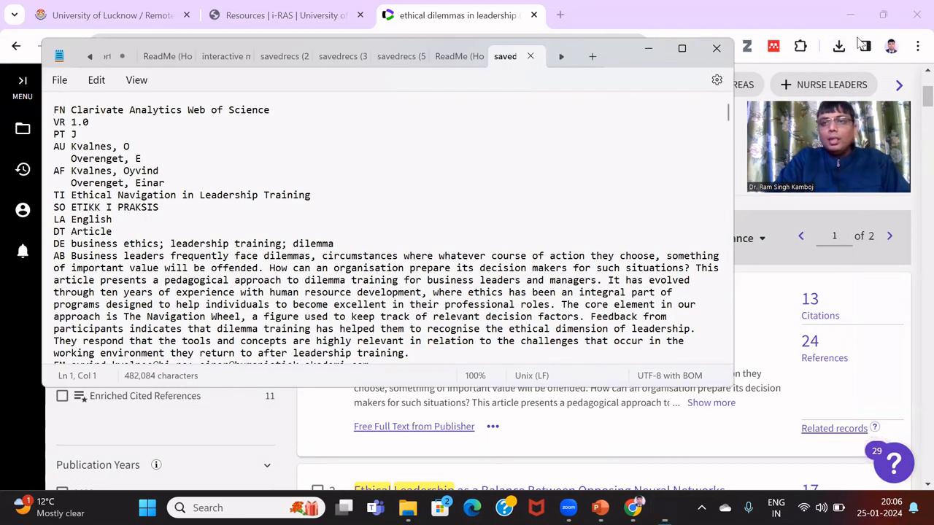
Show the downloaded savedrecs (6).txt in its Downloads folder
left_click(839, 47)
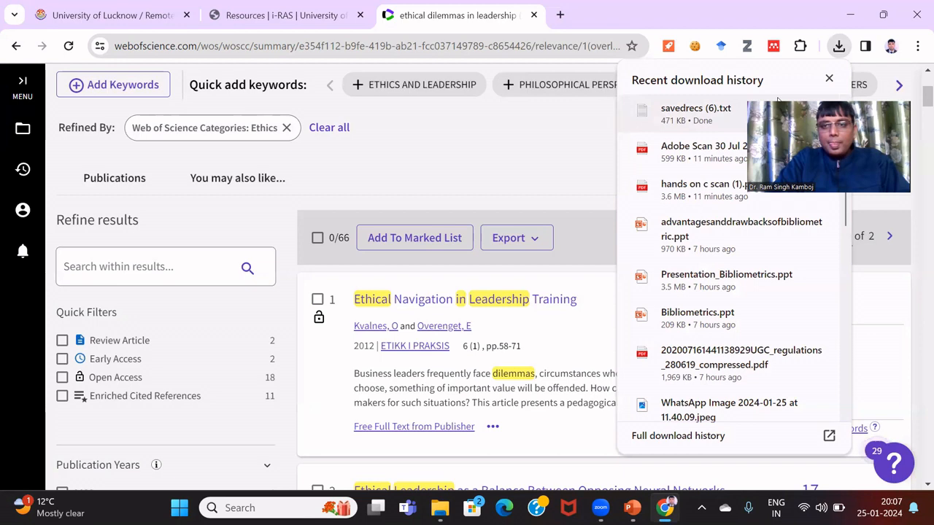
left_click_drag(781, 108, 782, 210)
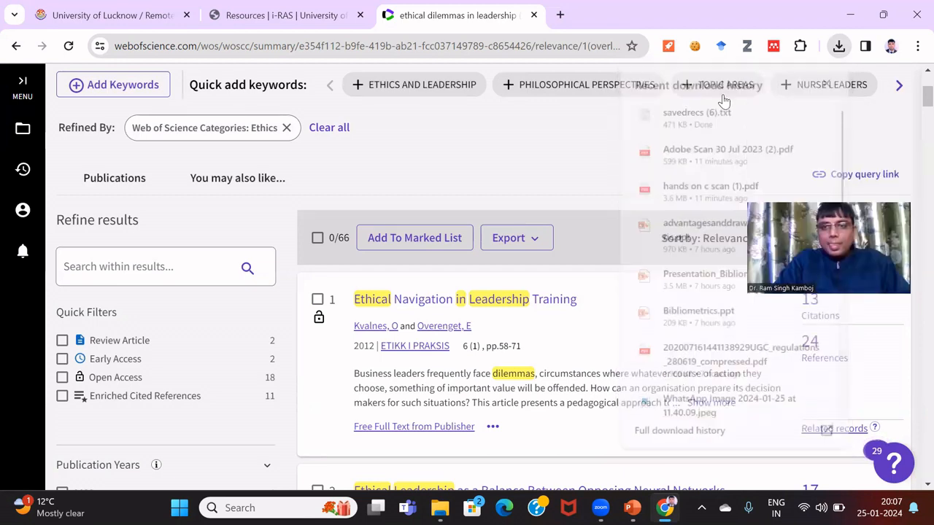
left_click(840, 49)
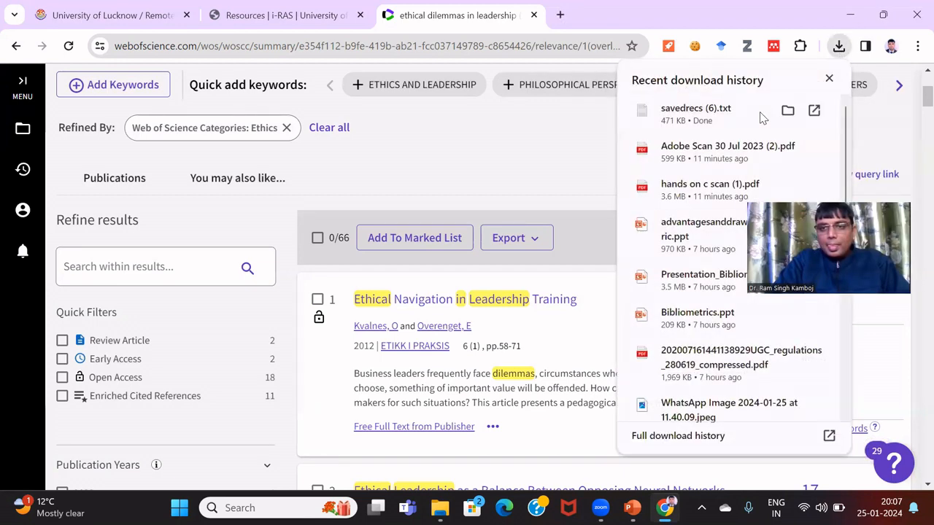
left_click(788, 111)
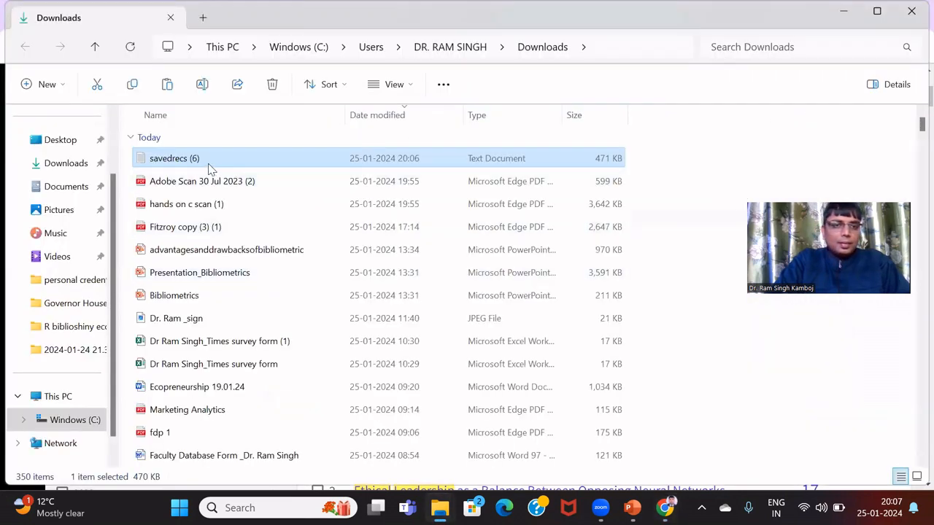
Rename savedrecs (6) to 'ethical dilemma in leadership'
right_click(204, 164)
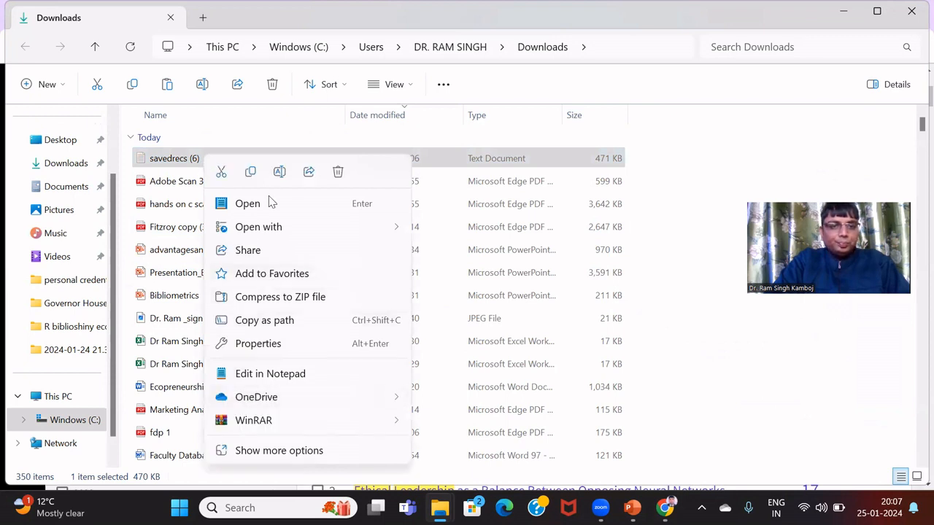
left_click(279, 173)
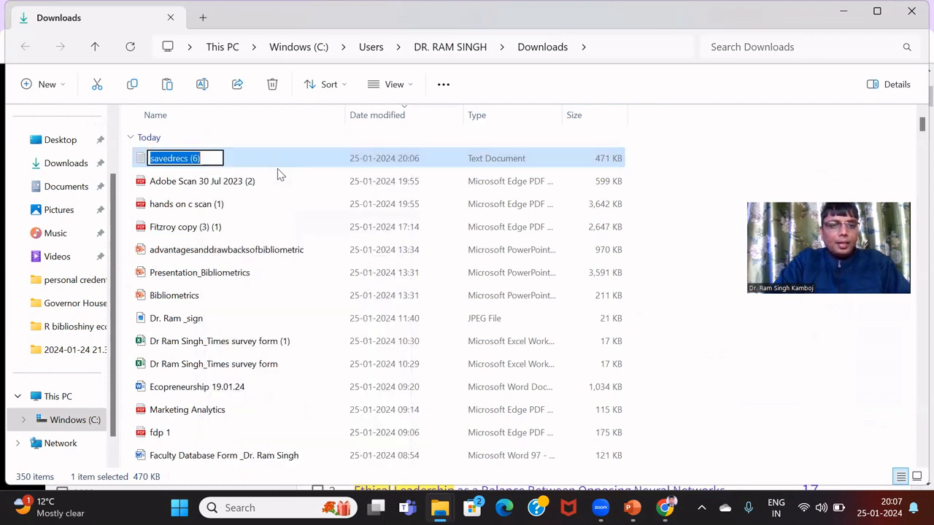
type("ethic")
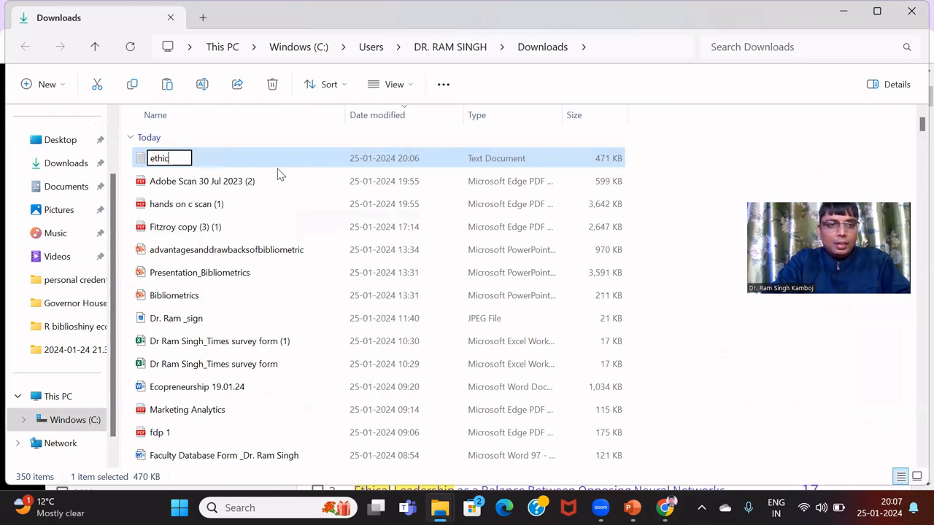
type("al dilm")
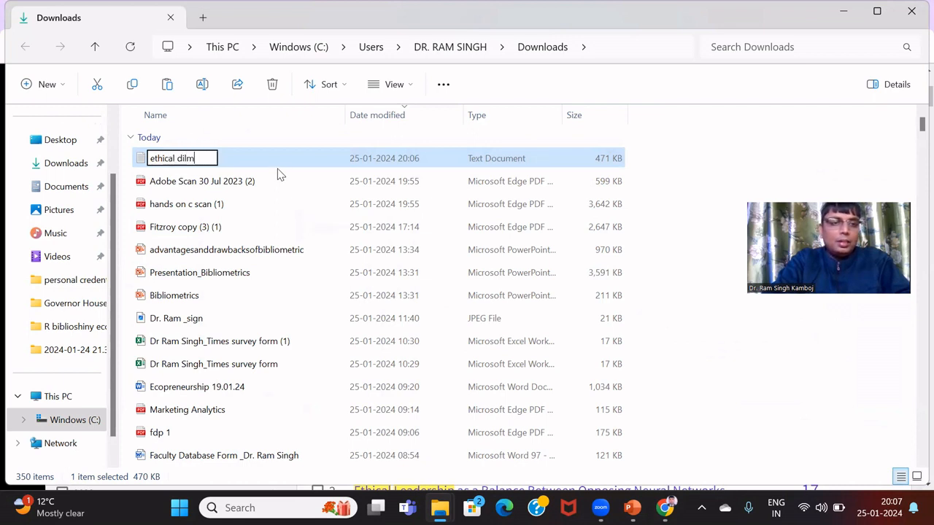
type("ma")
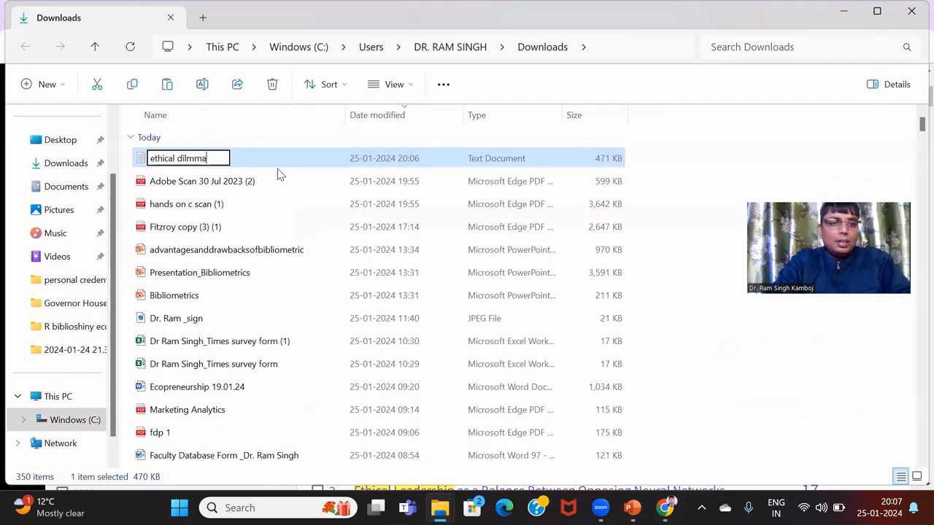
key("BackSpace")
key("BackSpace")
key("BackSpace")
type("emma in lea")
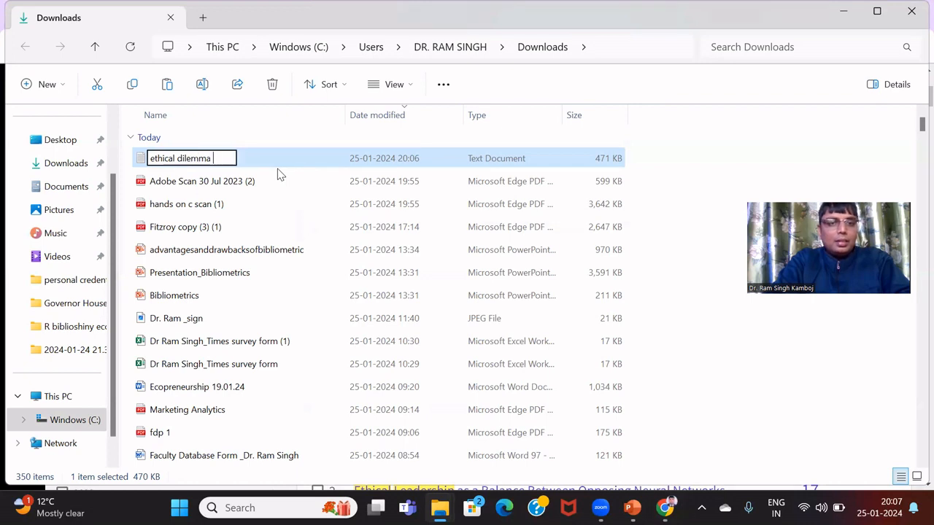
type("dership")
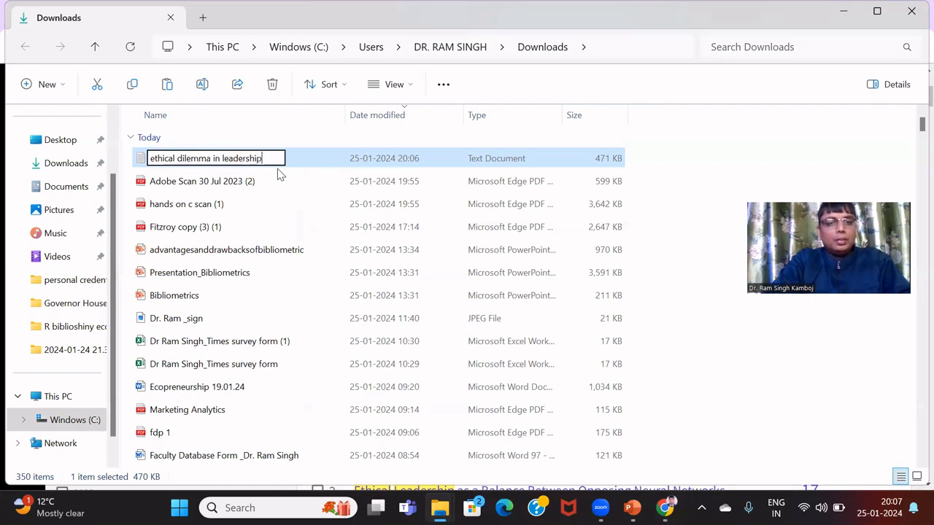
left_click(238, 180)
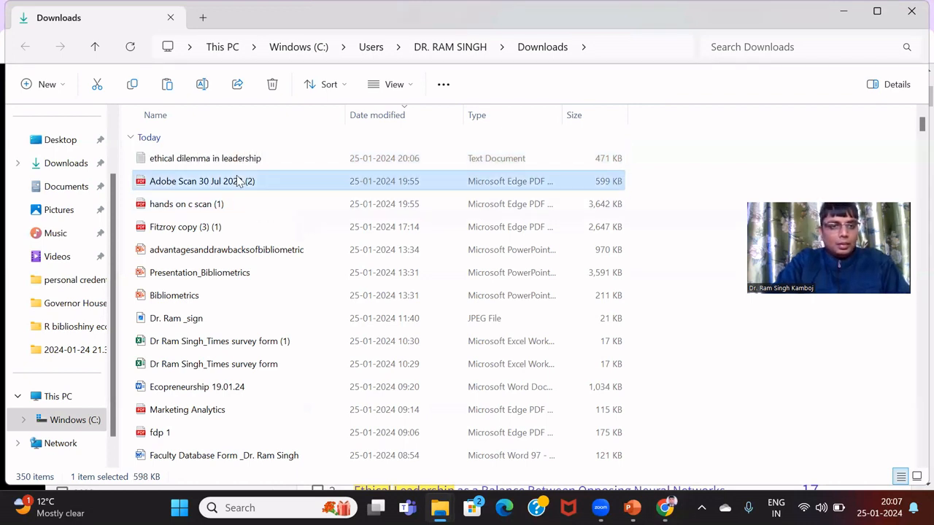
Paste a copy of the renamed file onto the desktop
left_click(237, 165)
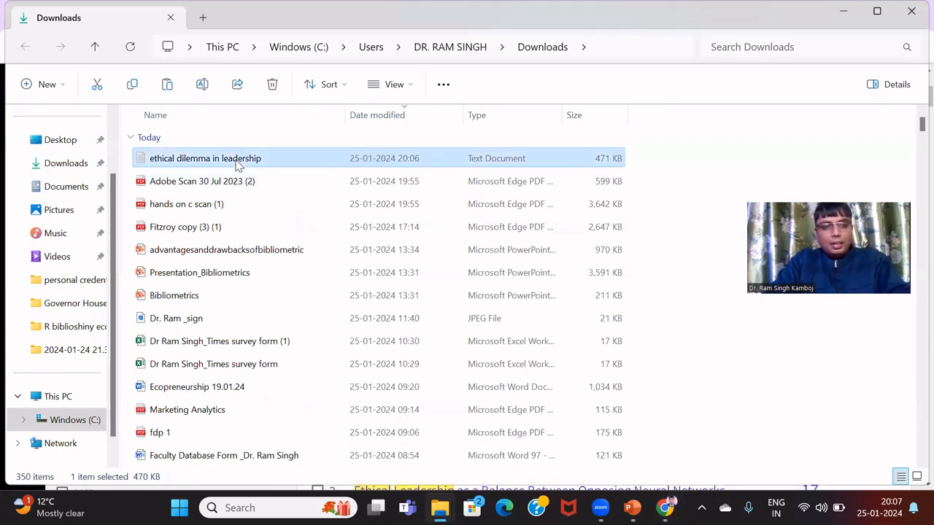
key("super+d")
key("ctrl+v")
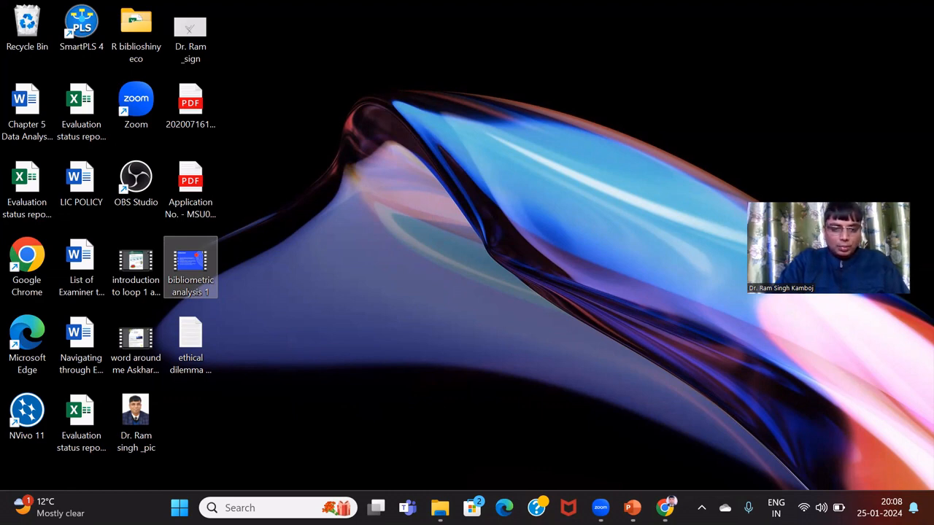
Search the Start menu for 'r s' and launch RStudio from the best match
left_click(180, 507)
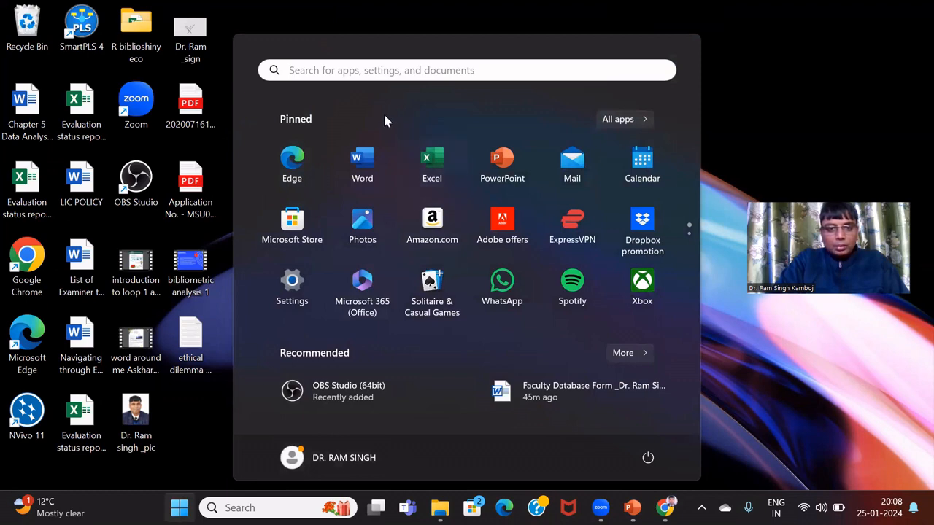
left_click(358, 71)
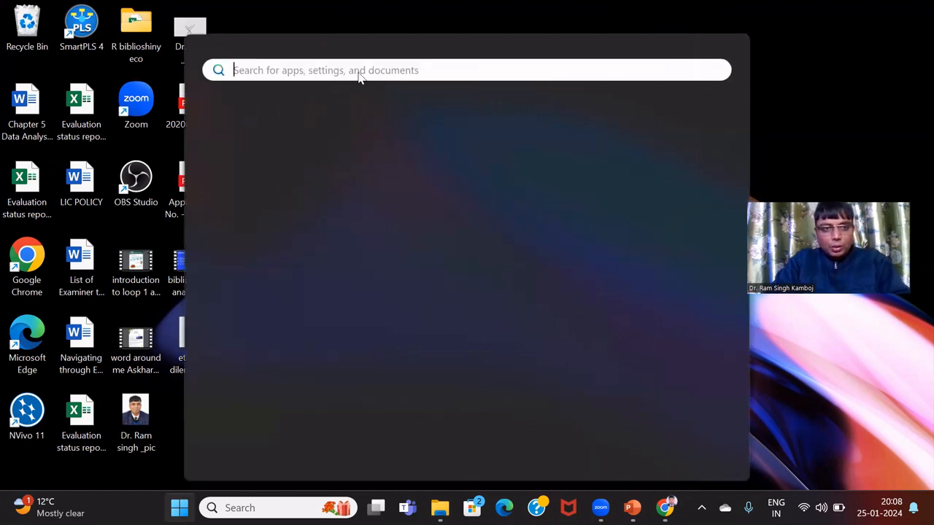
type("r s")
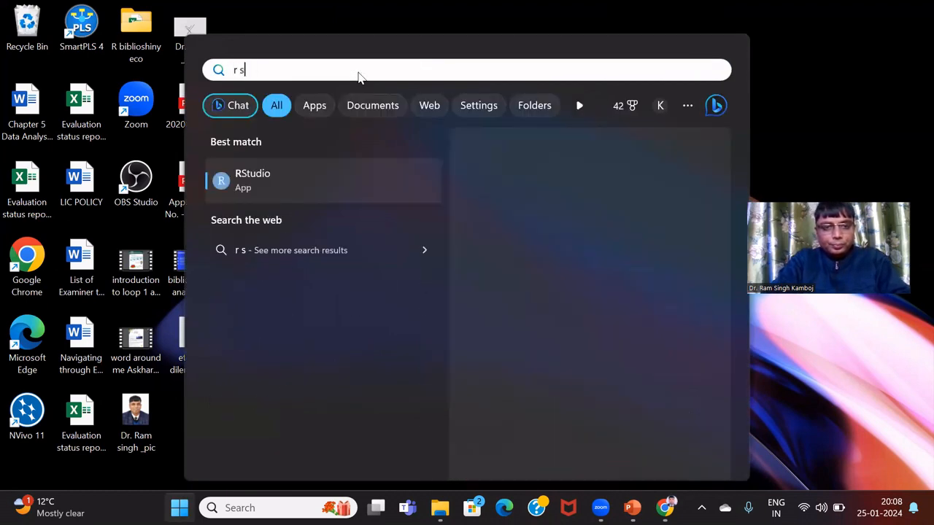
left_click(285, 177)
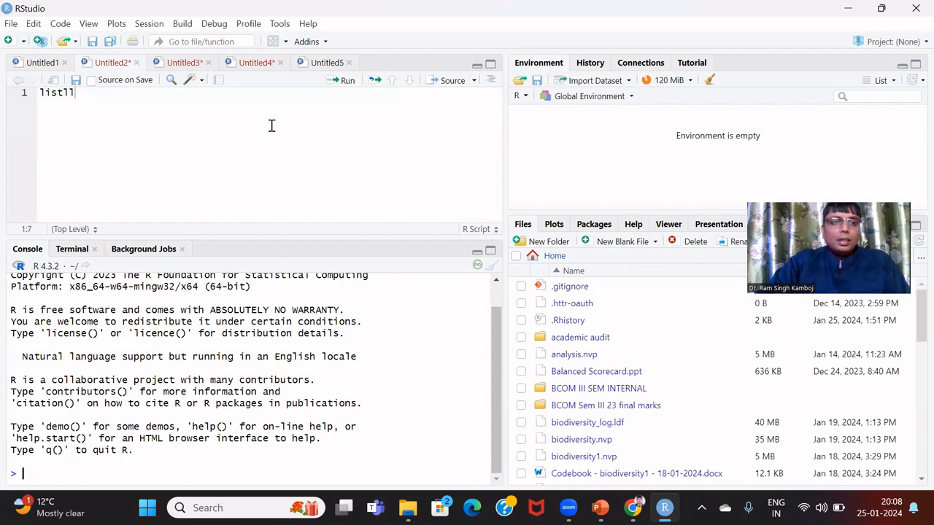
Delete the stray 'listll' text from line 1 of Untitled2 and start writing 'install'
key("BackSpace")
key("BackSpace")
key("BackSpace")
key("BackSpace")
key("BackSpace")
key("BackSpace")
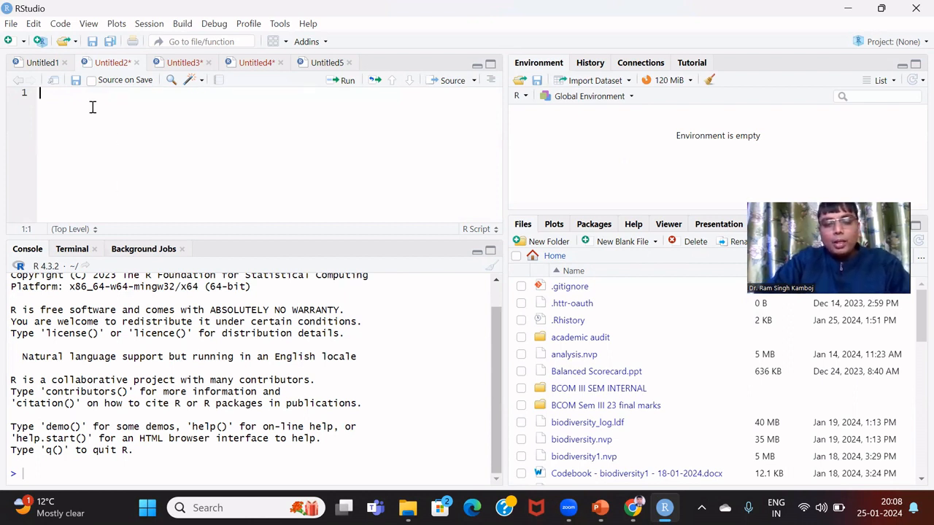
type("install")
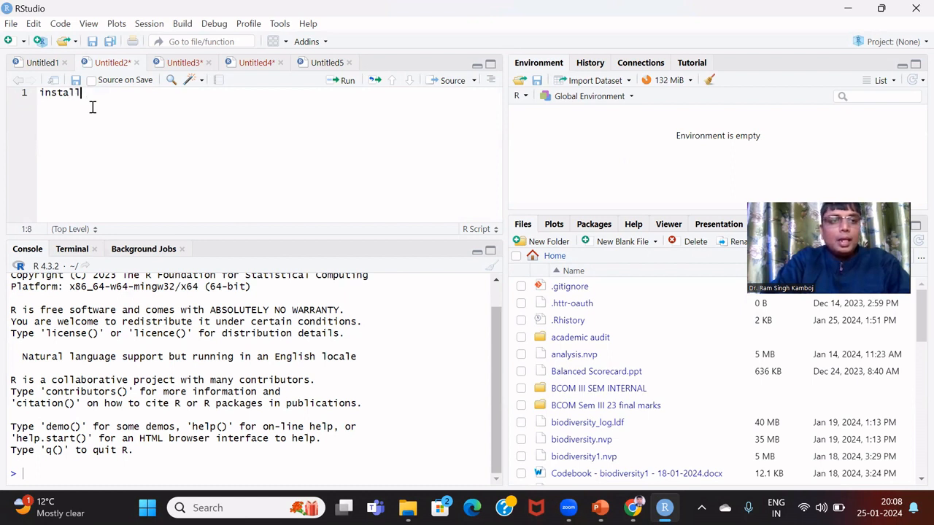
Make line 1 '#package Bibliometrics' and install bibliometrix from the Packages pane
key("BackSpace")
key("BackSpace")
key("BackSpace")
key("BackSpace")
key("BackSpace")
key("BackSpace")
key("BackSpace")
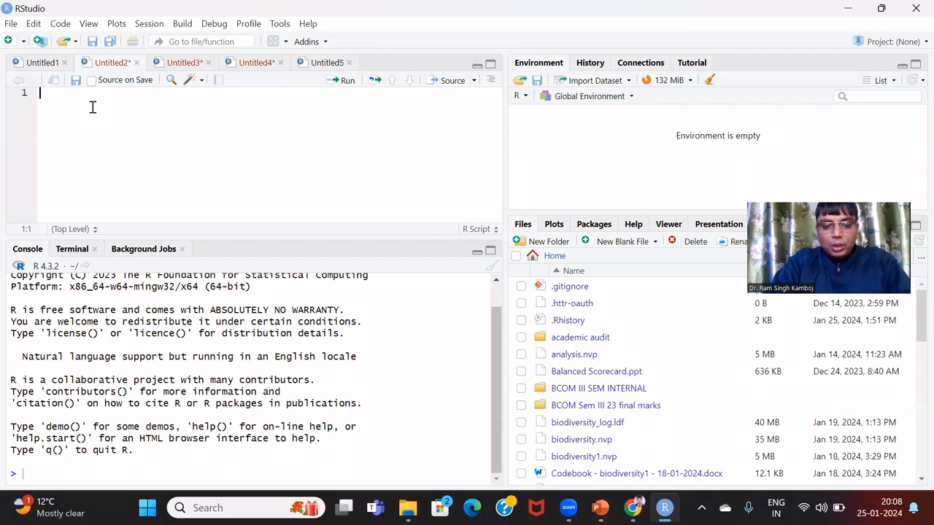
type("#packa")
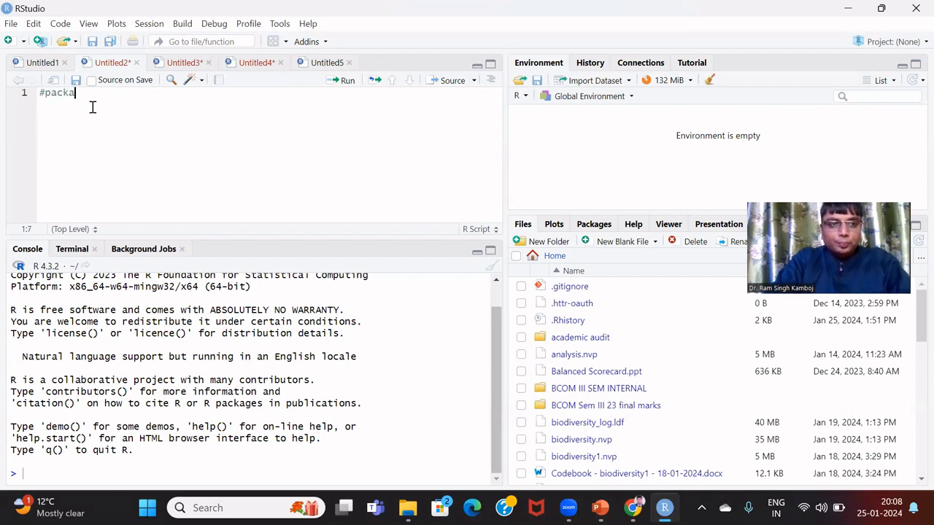
type("ge Bibl")
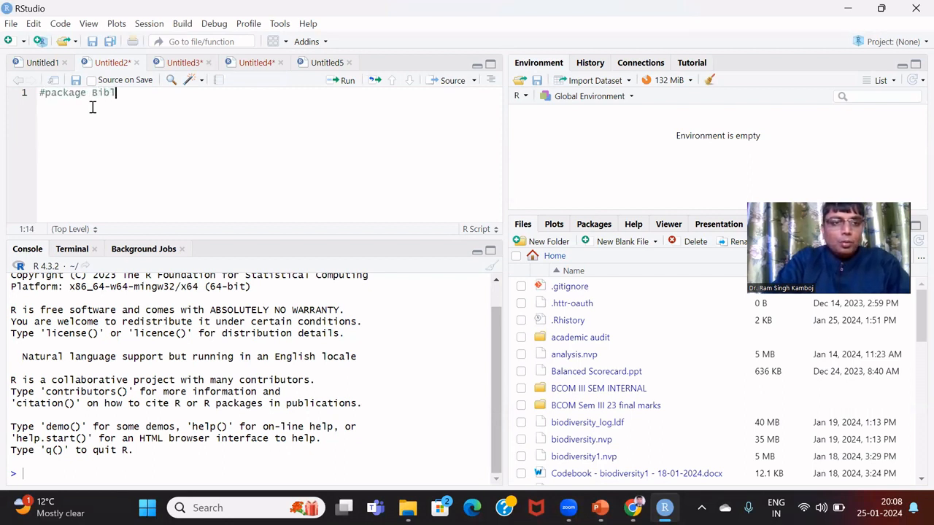
type("iometrics")
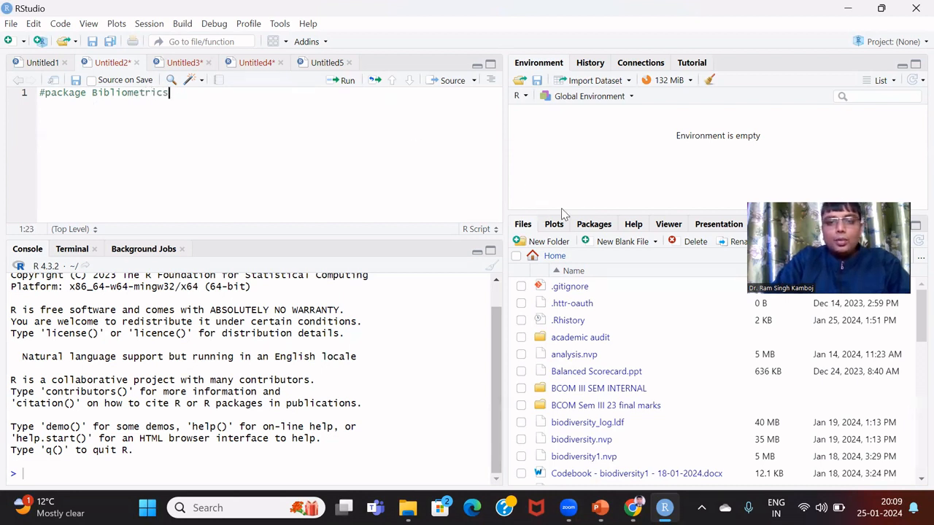
left_click(598, 227)
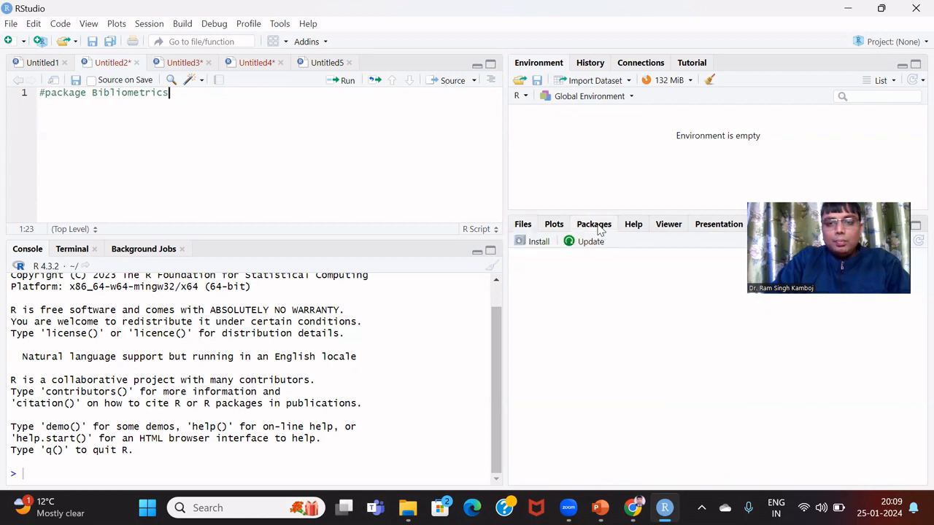
left_click(538, 243)
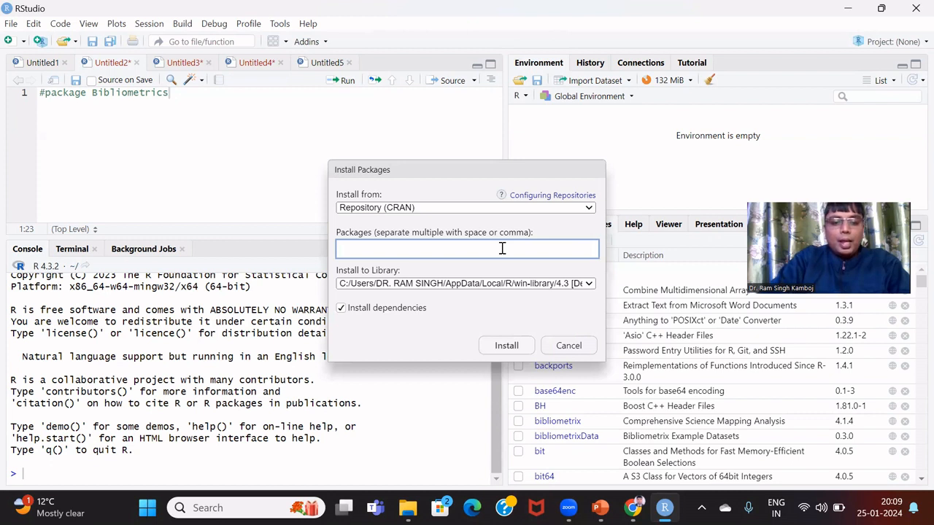
type("bibliom")
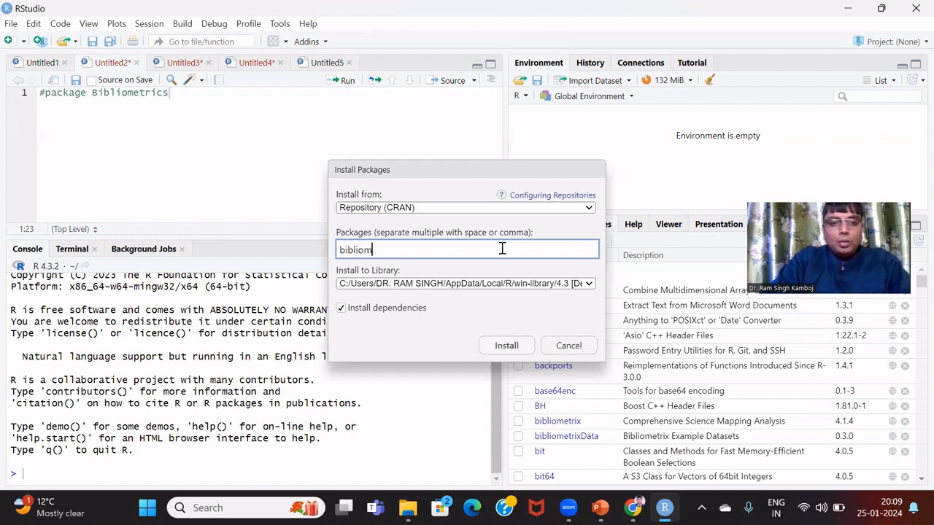
type("et")
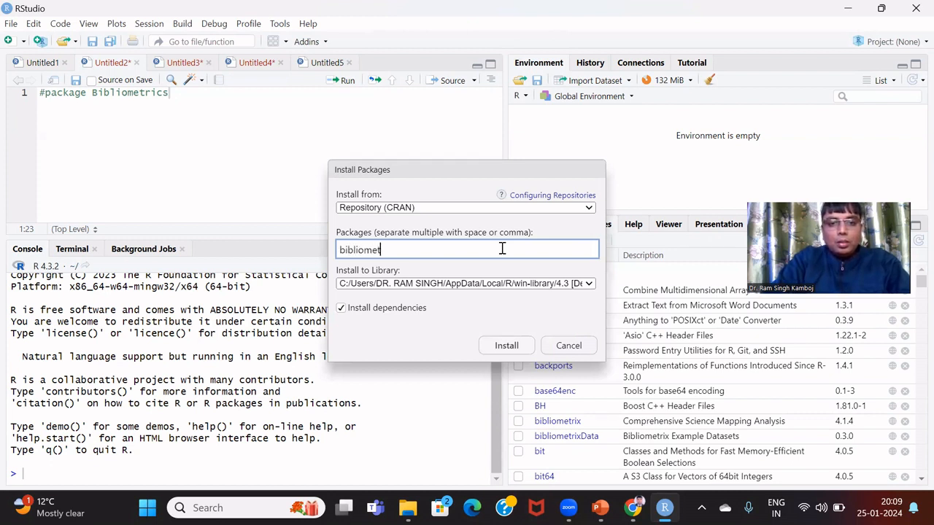
type("ric")
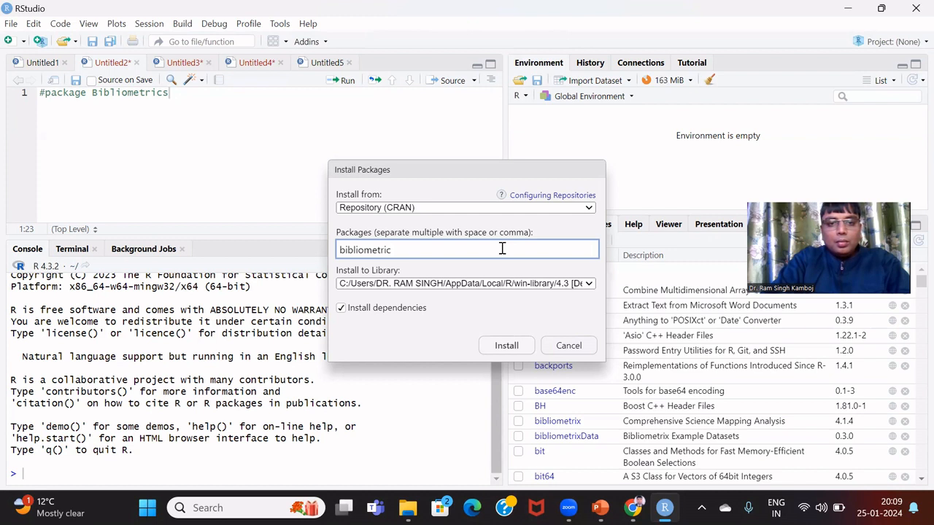
key("BackSpace")
key("BackSpace")
key("BackSpace")
key("BackSpace")
key("BackSpace")
key("BackSpace")
key("BackSpace")
key("BackSpace")
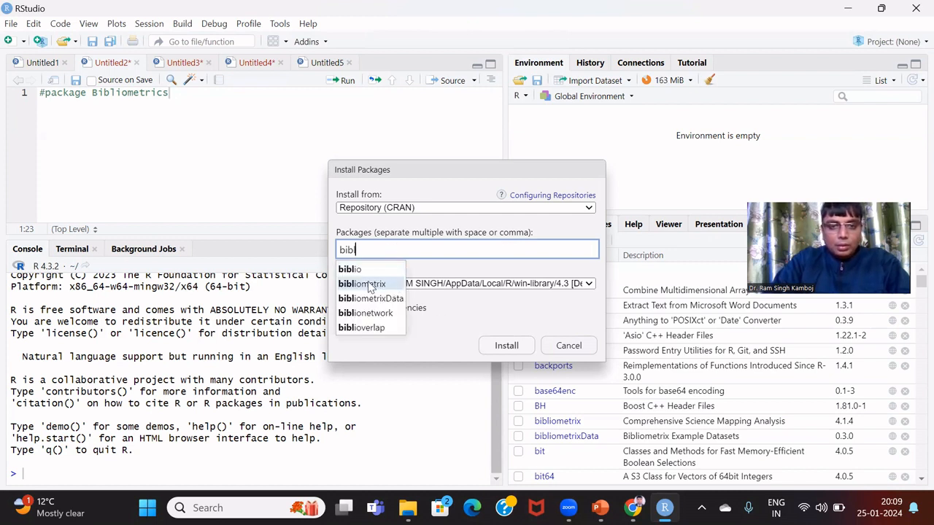
left_click(370, 285)
left_click(504, 344)
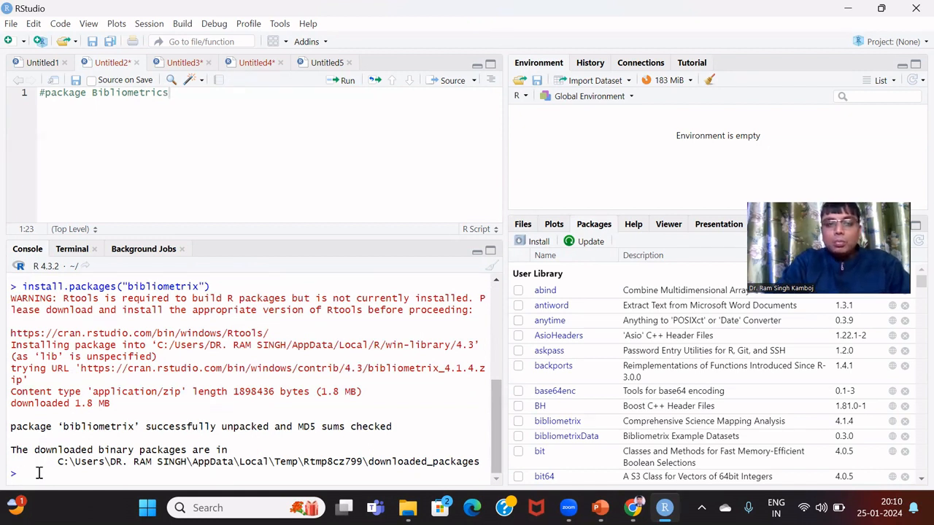
Load the package with library(bibliometrix) in the console
type("li")
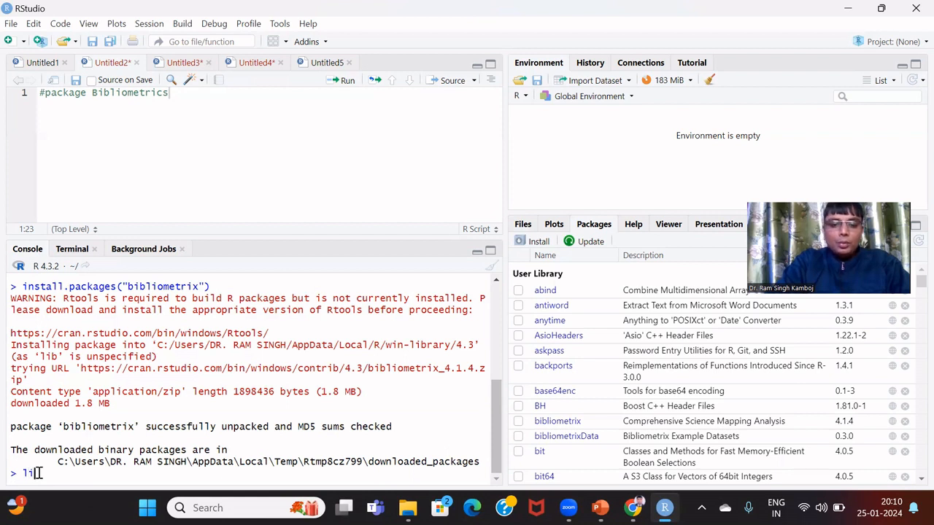
type("brary")
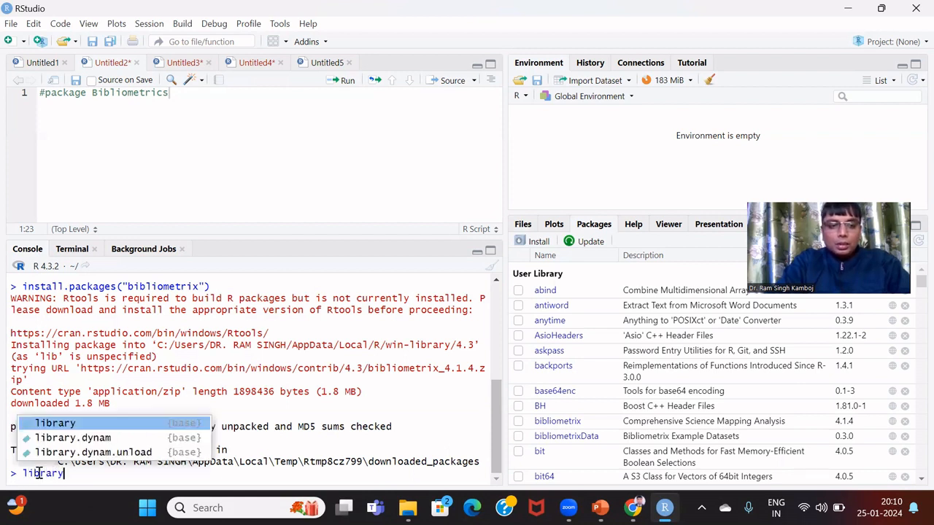
type("(bib")
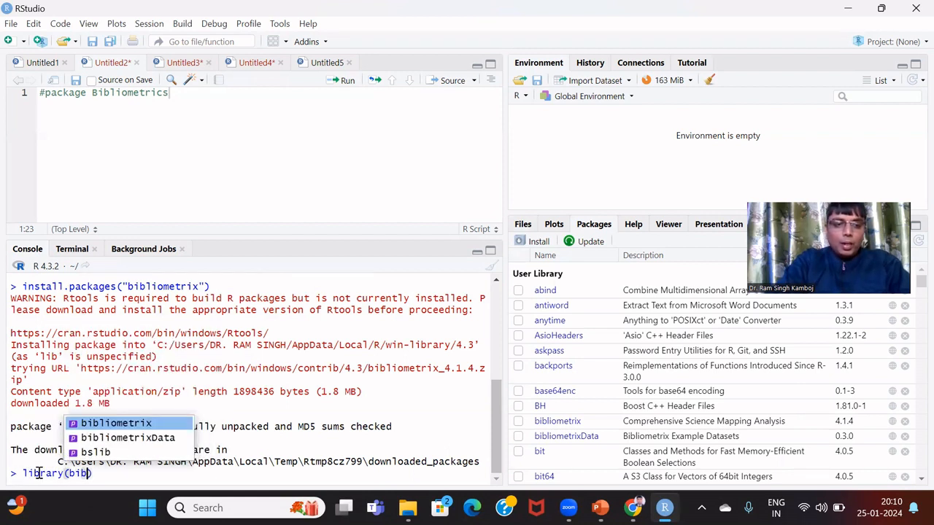
left_click(83, 423)
key("Return")
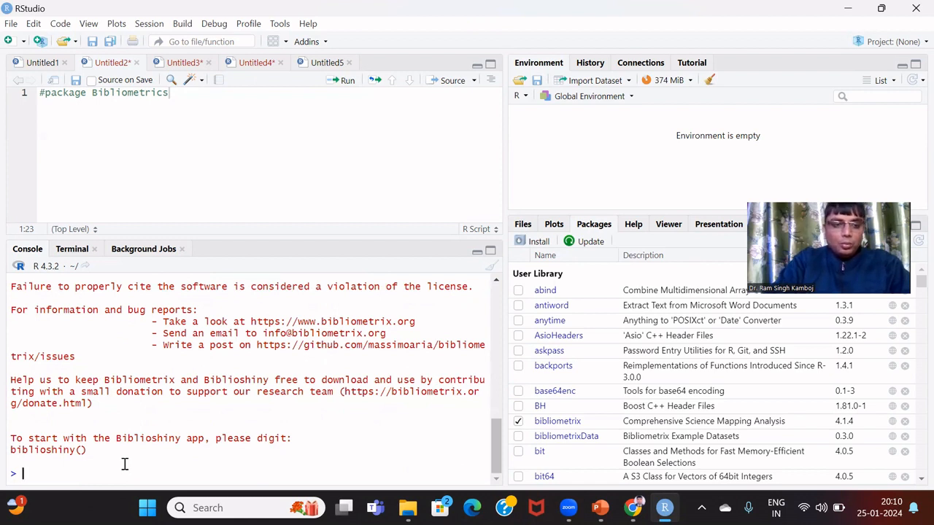
Run biblioshiny() in the console to launch the Biblioshiny app
type("biblio")
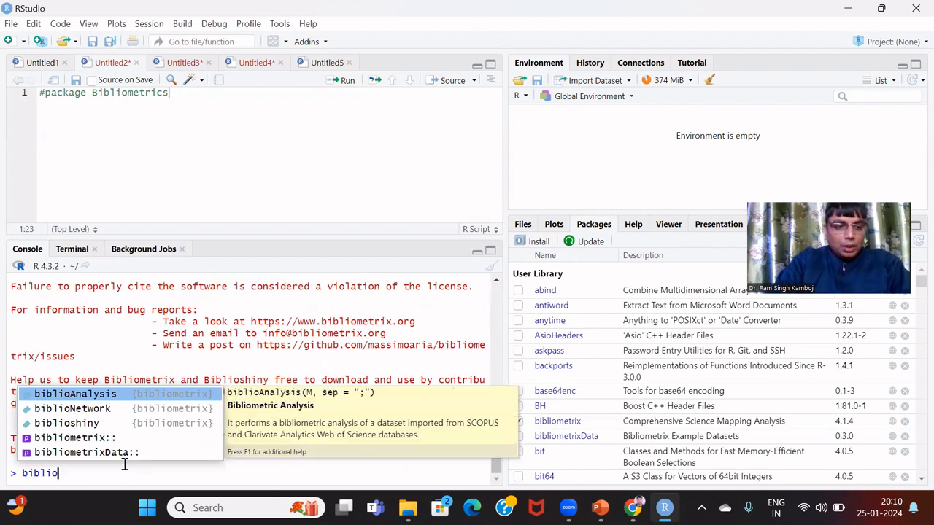
left_click(75, 423)
key("Right")
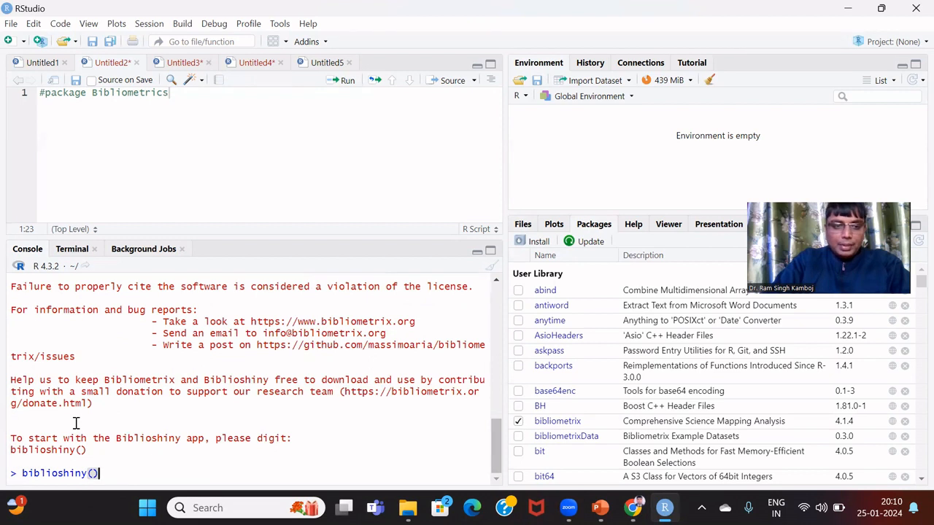
key("Return")
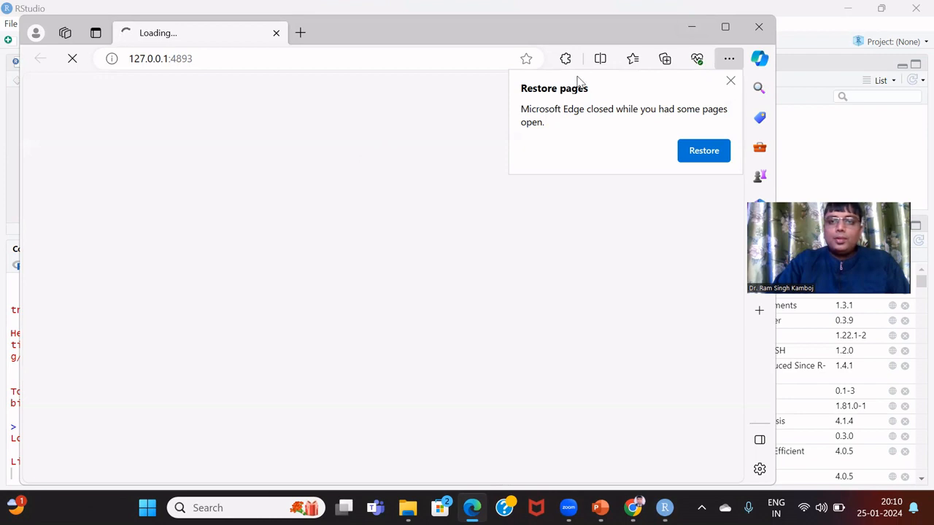
Maximize Edge, dismiss Restore pages, and go to Data > Load Data in Biblioshiny
left_click(725, 26)
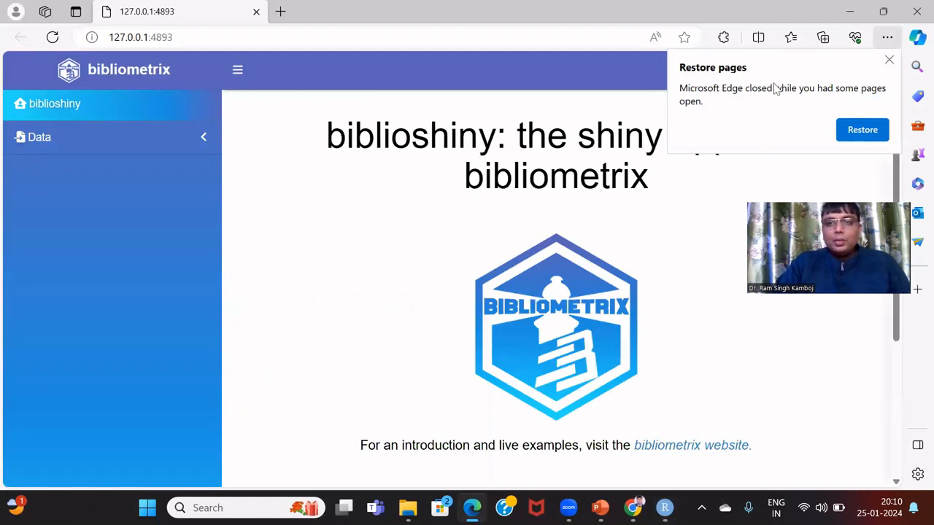
left_click(889, 63)
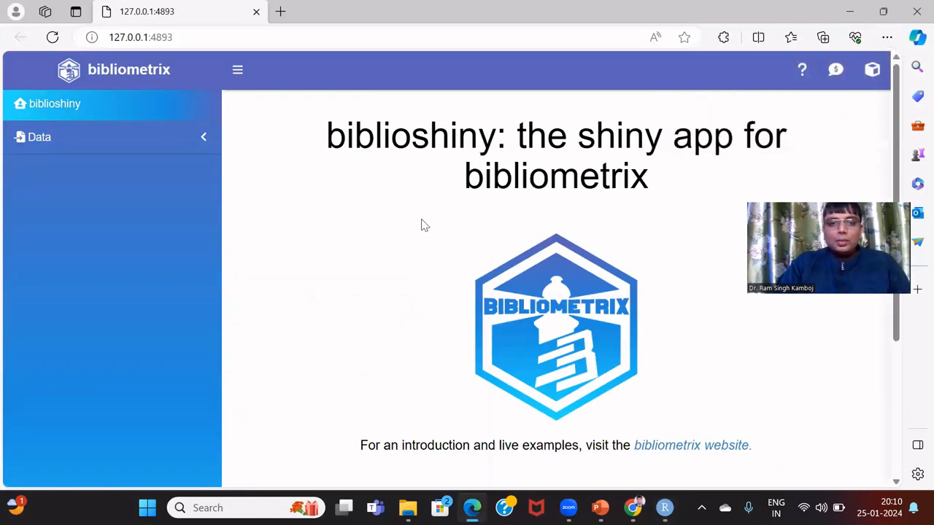
left_click(143, 148)
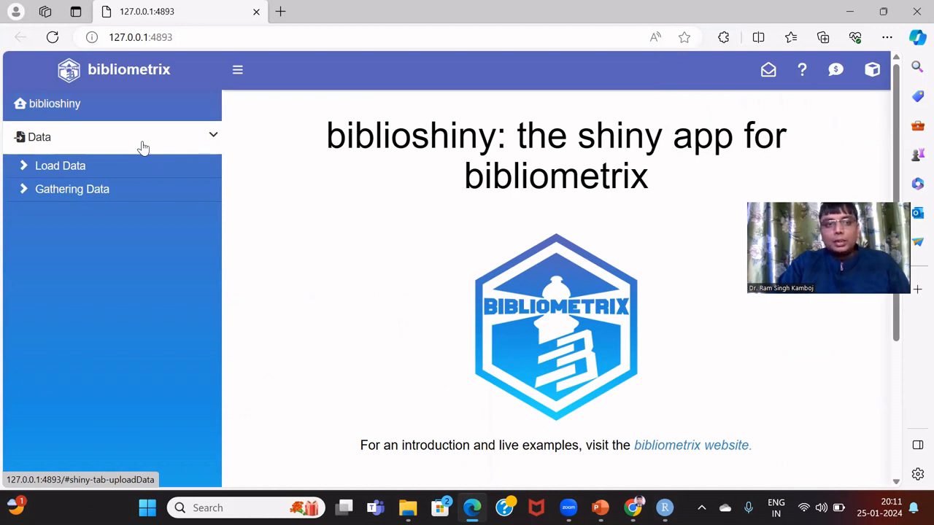
left_click(100, 170)
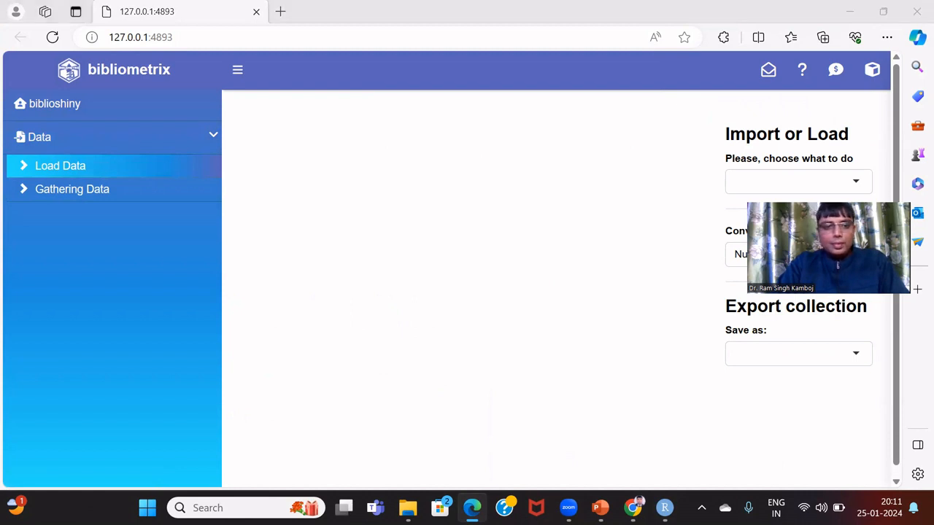
Import the raw Web of Science file 'ethical dilemma in leadership', converting 66 documents
left_click(776, 181)
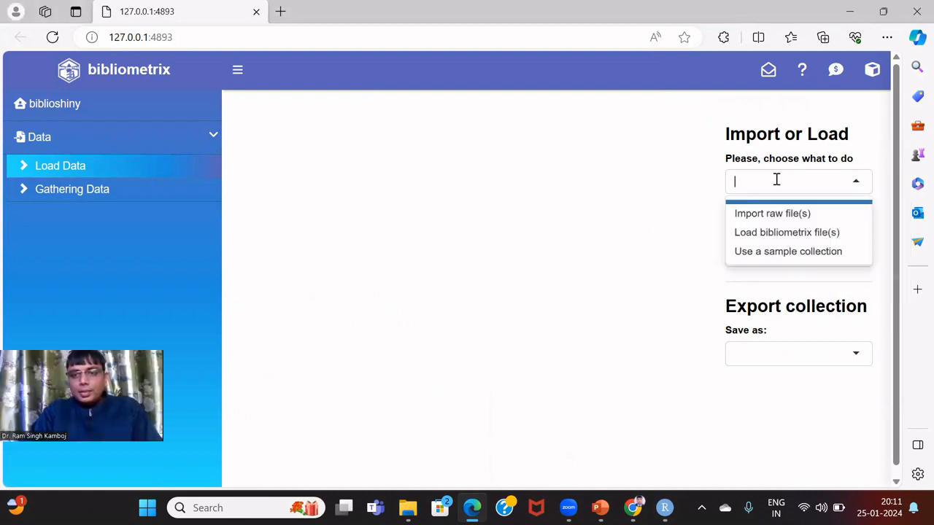
left_click(778, 214)
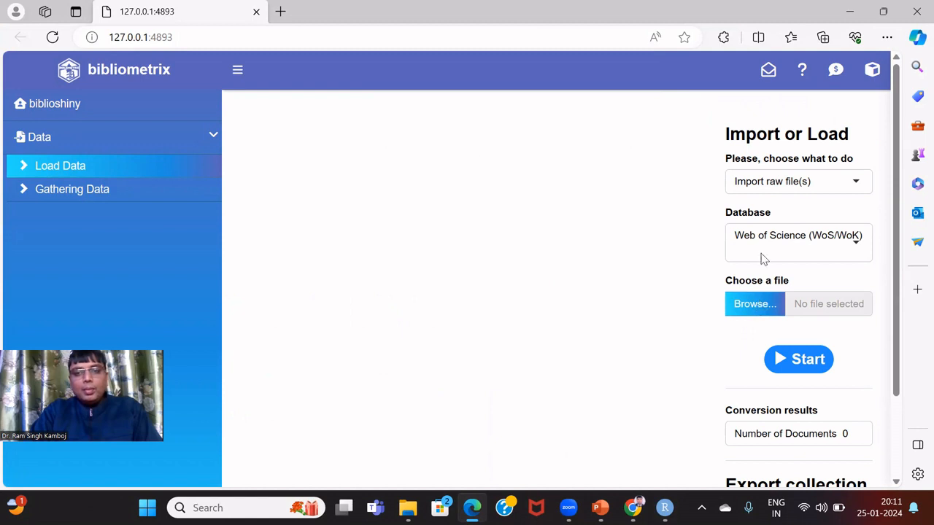
left_click(743, 311)
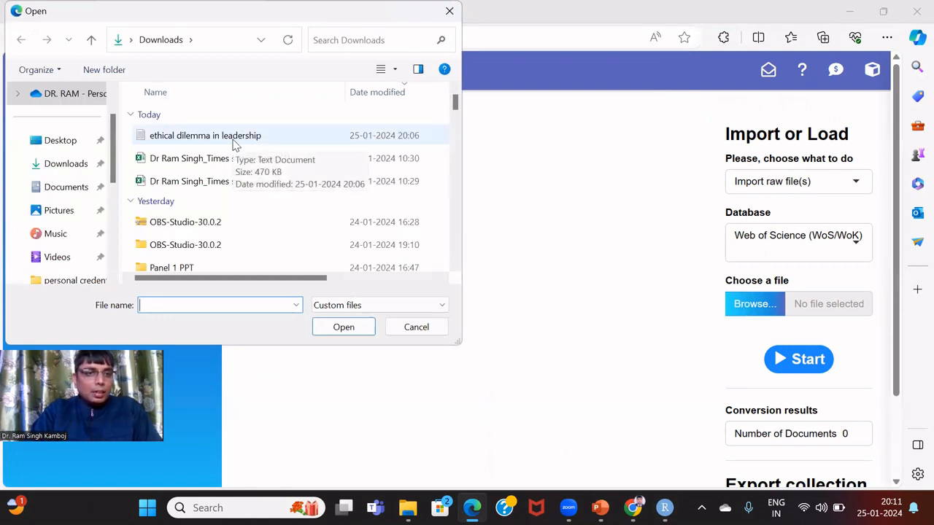
double_click(234, 139)
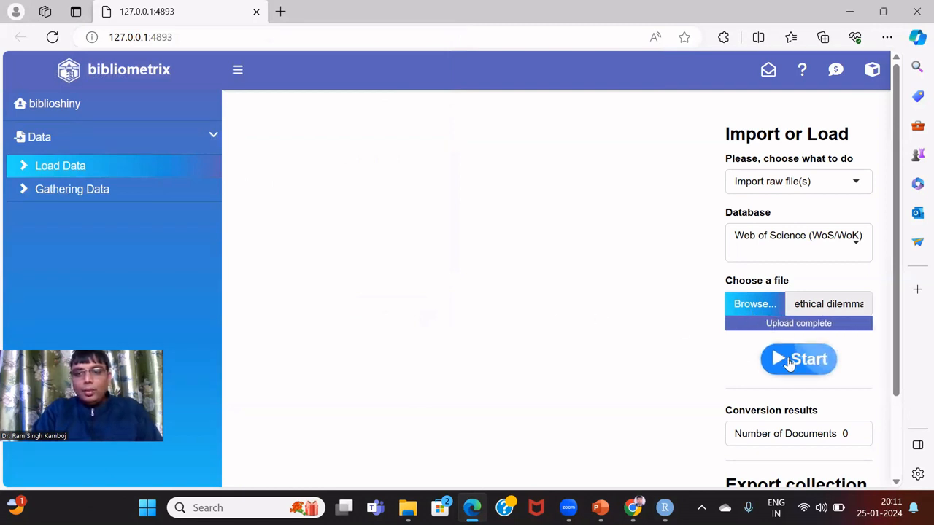
left_click(790, 360)
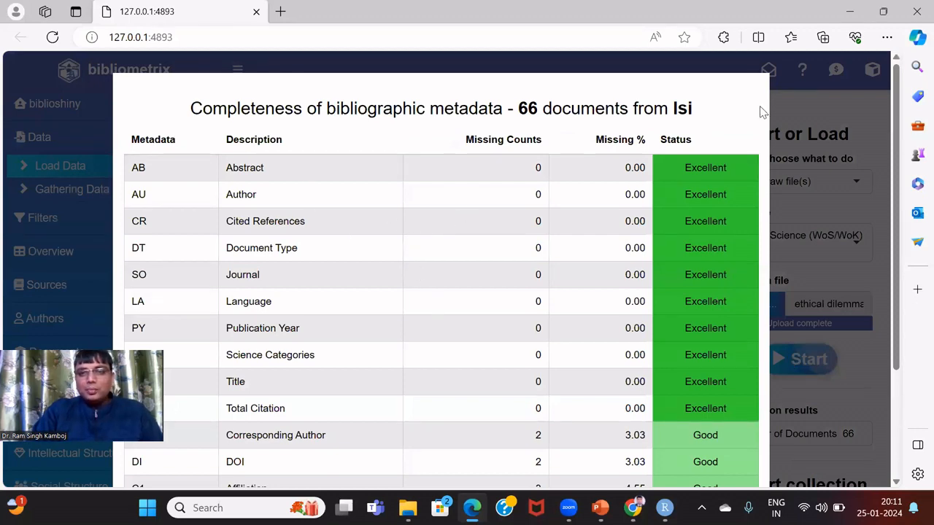
scroll(806, 280, "down", 3)
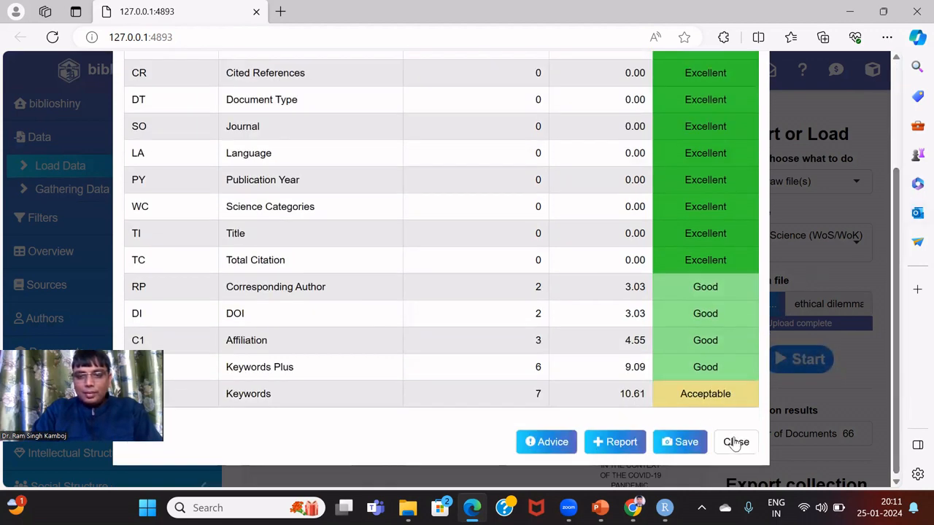
left_click(735, 444)
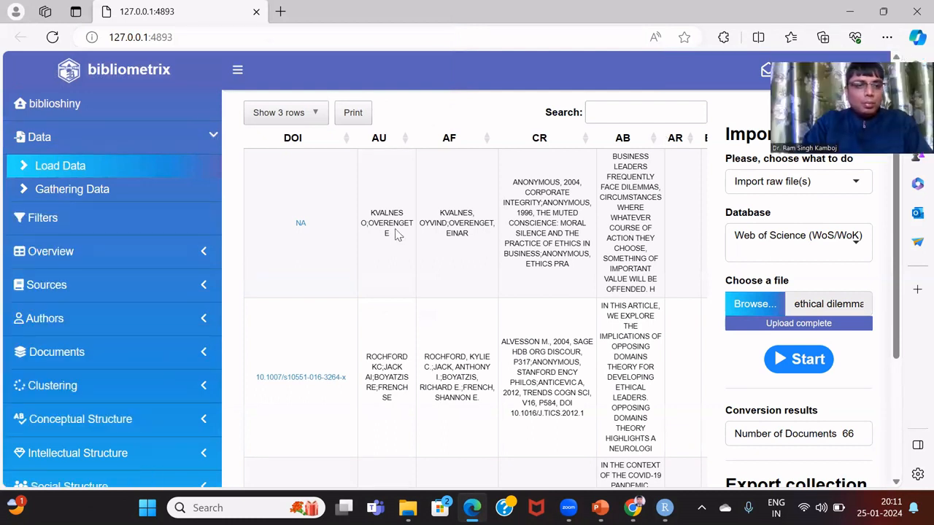
Open Overview > Main Information: 66 documents, 211 authors, 3963 references
left_click(110, 281)
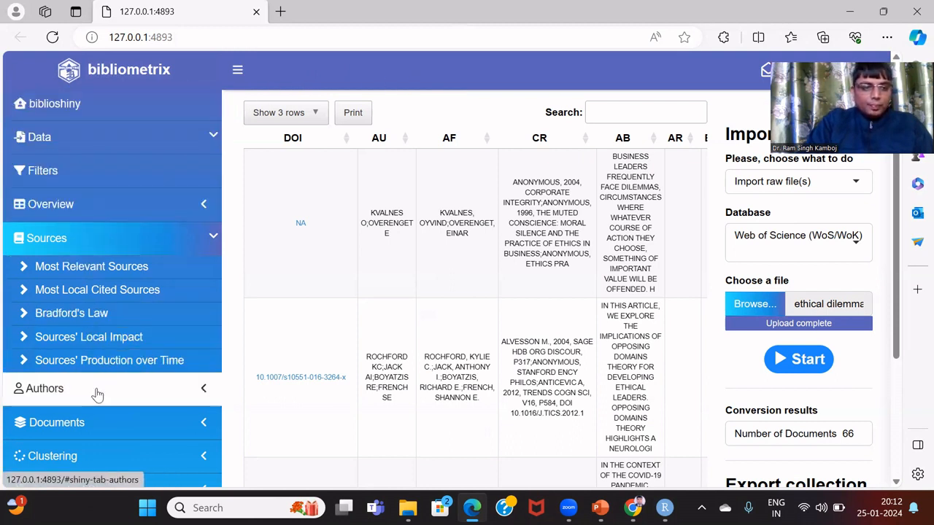
left_click(97, 148)
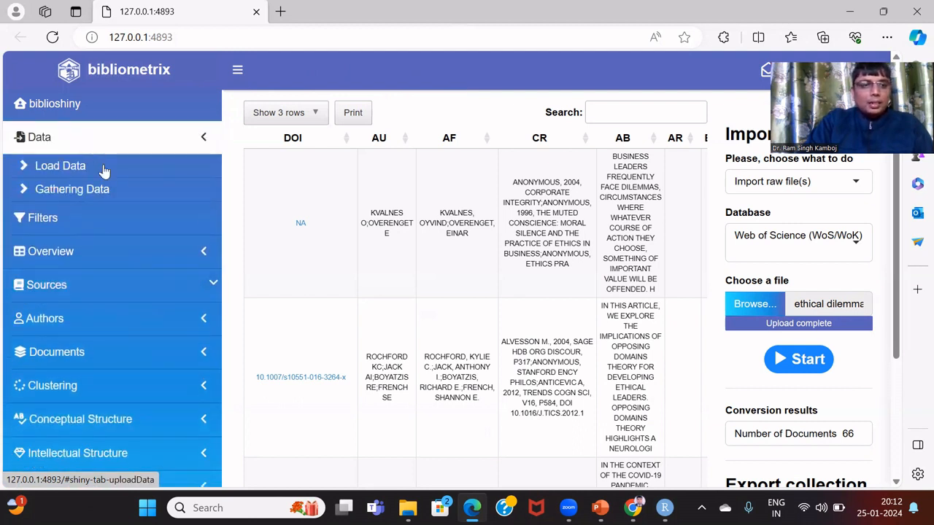
left_click(121, 253)
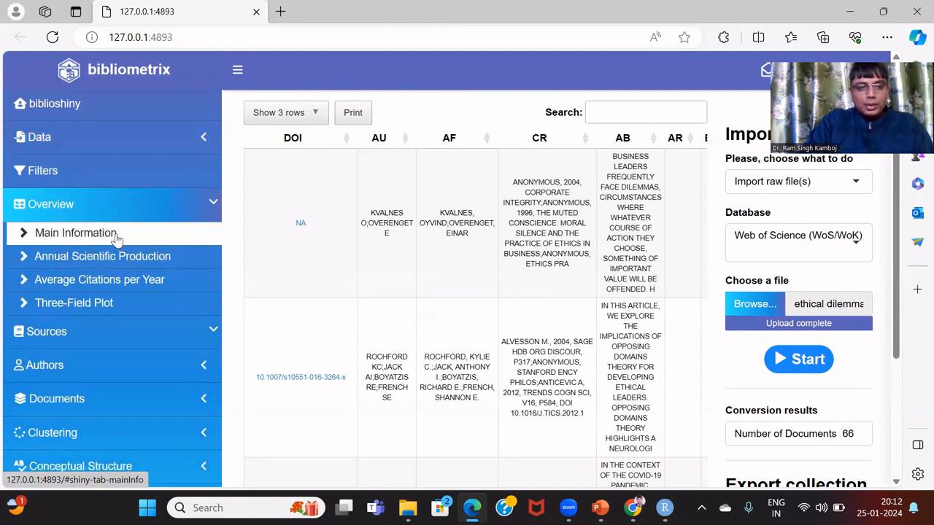
left_click(114, 236)
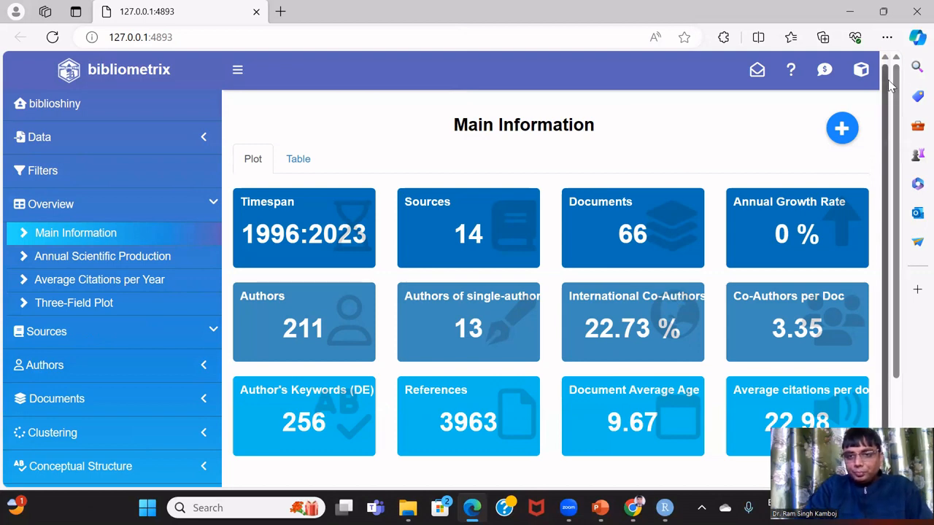
Download the Main Information table as Excel and open the Annual Scientific Production chart
left_click_drag(897, 122, 907, 191)
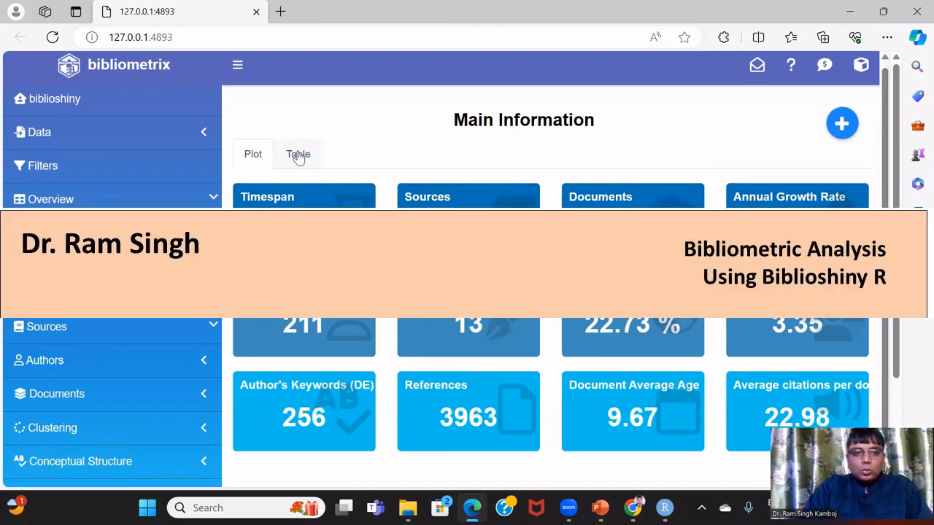
left_click(299, 155)
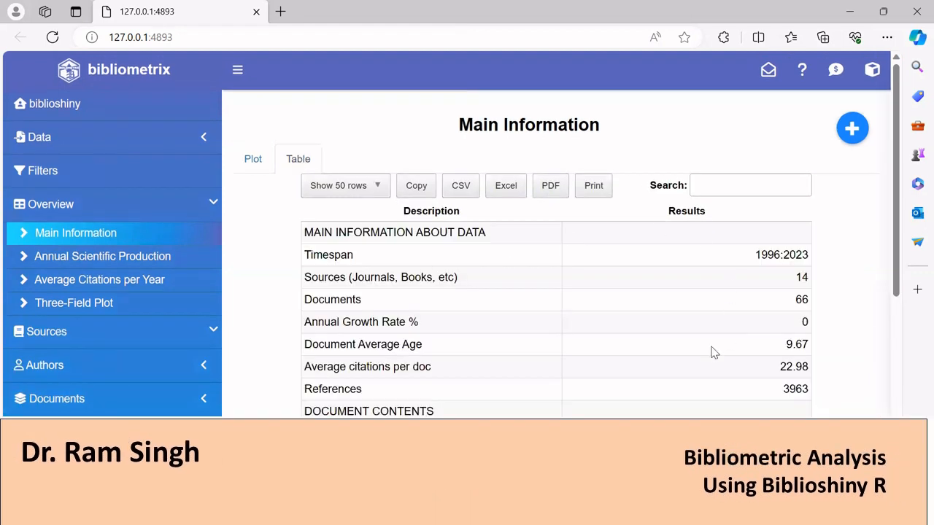
left_click(503, 188)
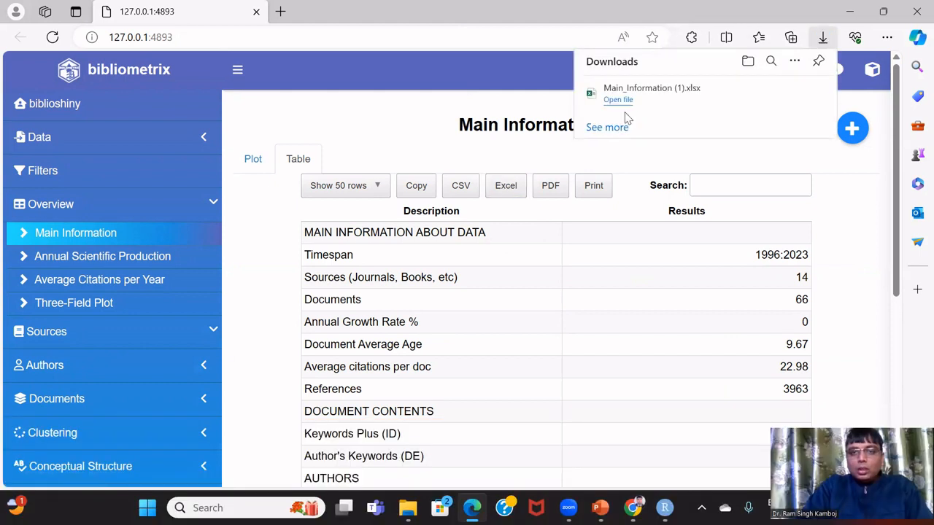
mouse_move(687, 97)
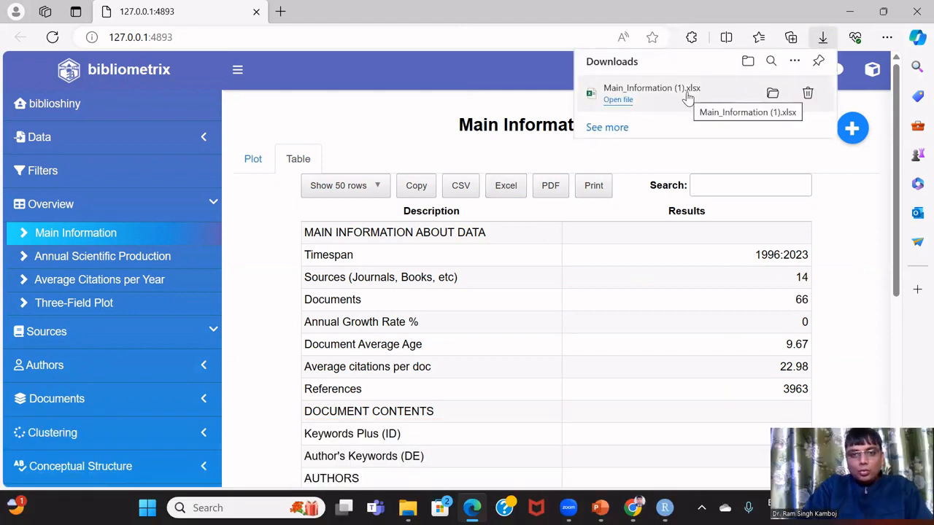
left_click(167, 260)
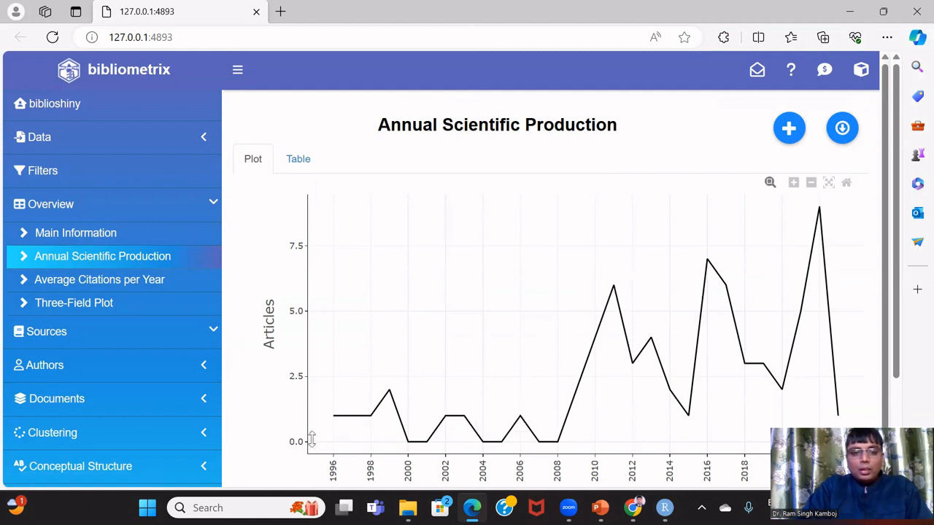
mouse_move(336, 419)
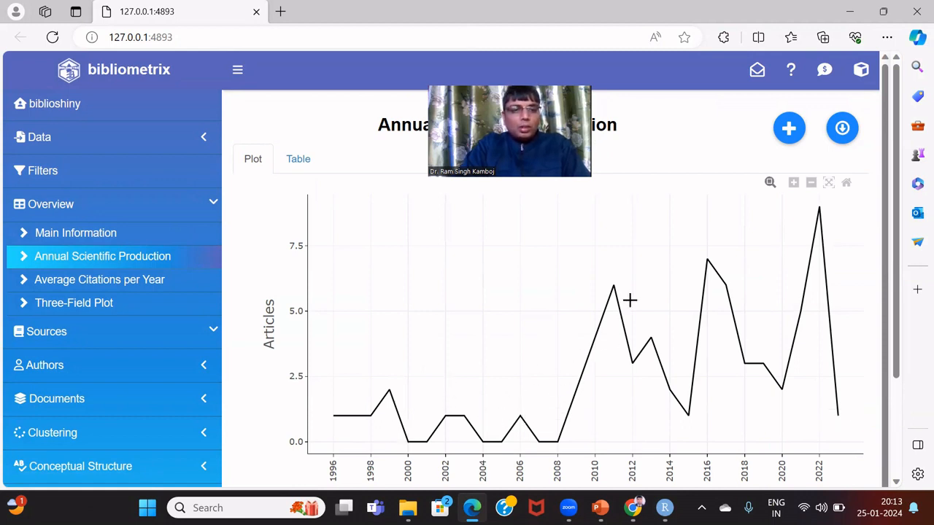
Save the Average Citations per Year chart as PNG and view its 22-year data table
left_click(103, 284)
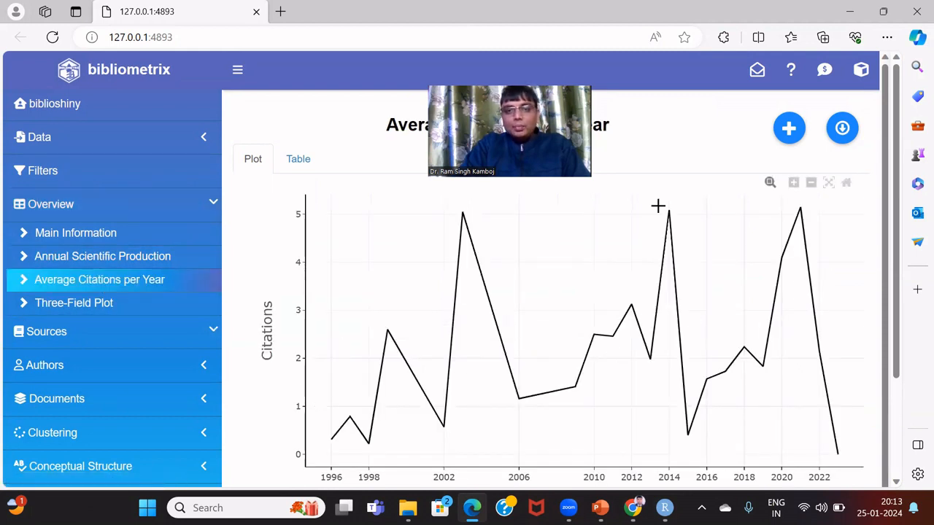
left_click_drag(576, 133, 918, 173)
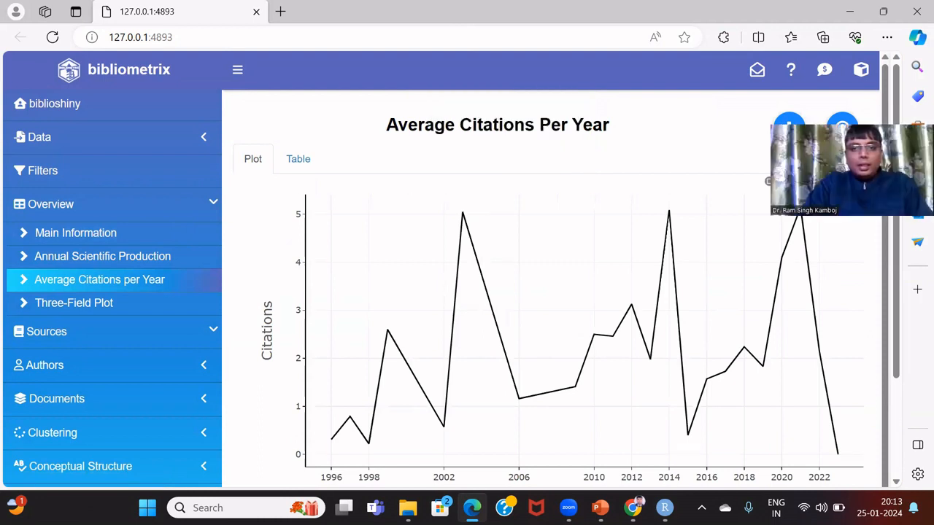
left_click_drag(852, 170, 572, 256)
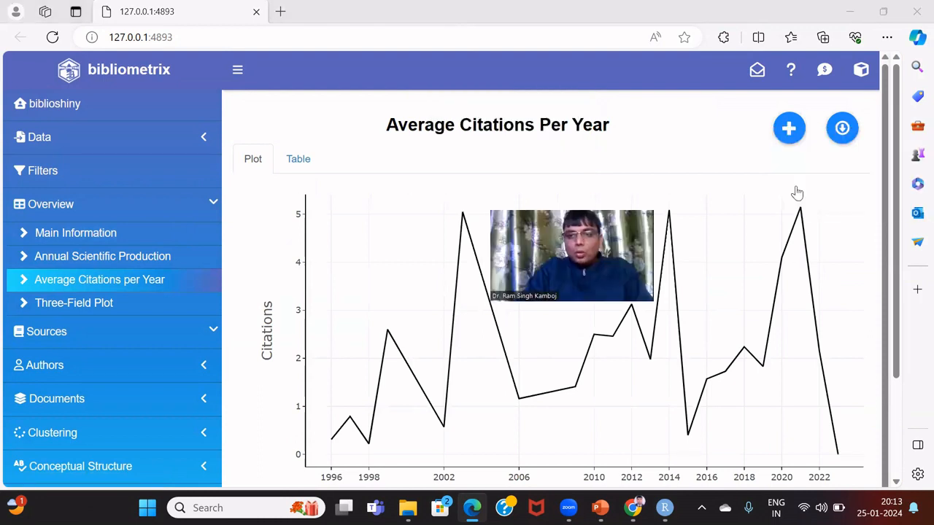
left_click(846, 130)
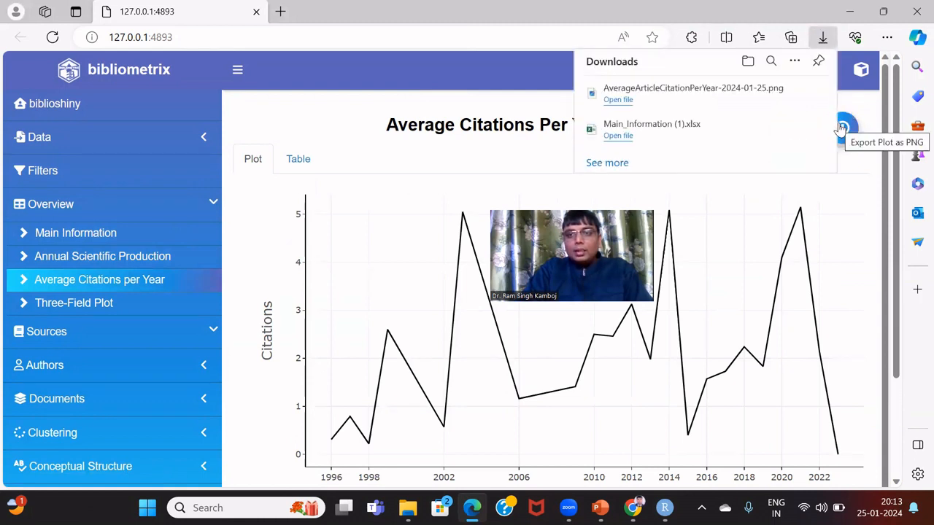
left_click(488, 158)
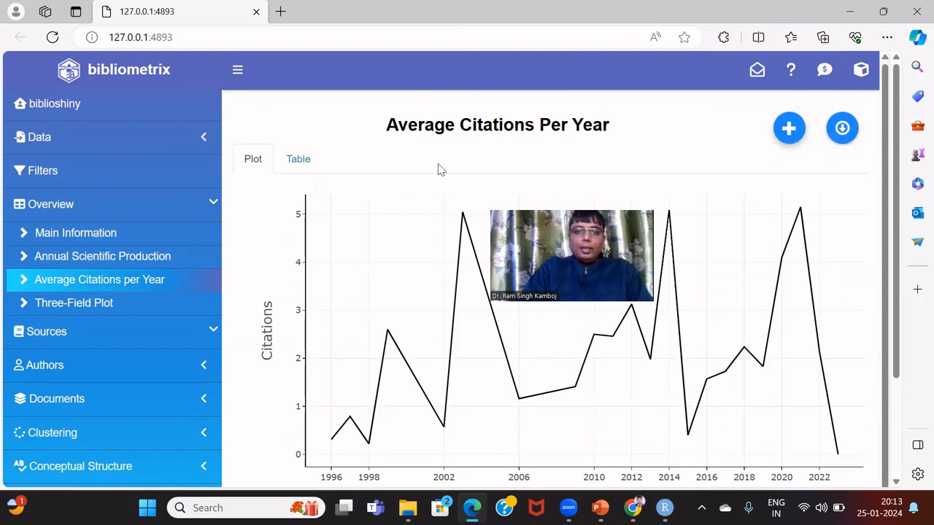
left_click(299, 159)
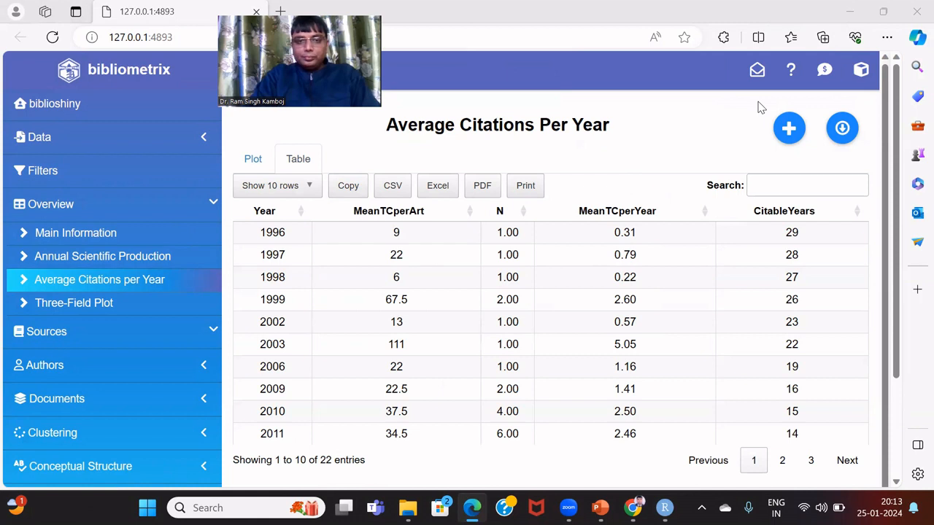
Download the average citations table as Excel, then open Sources > Most Relevant Sources
left_click(442, 187)
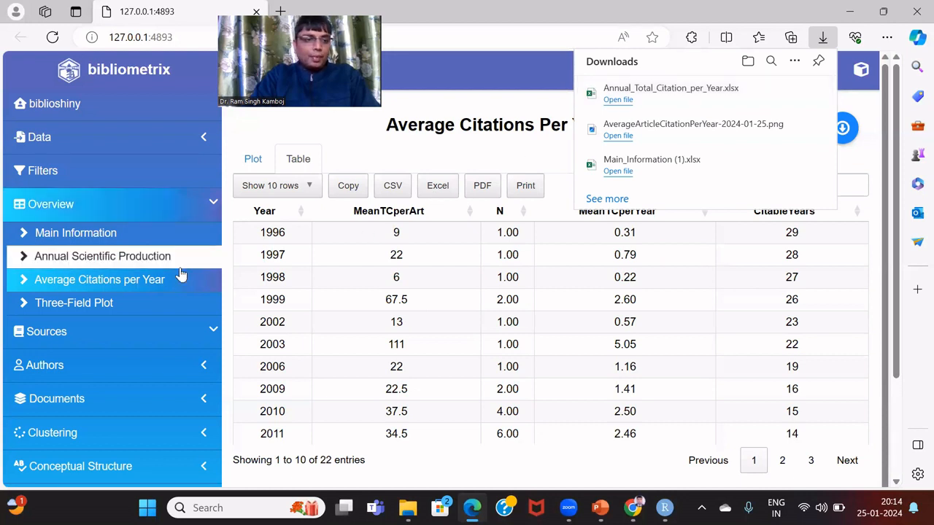
left_click(102, 334)
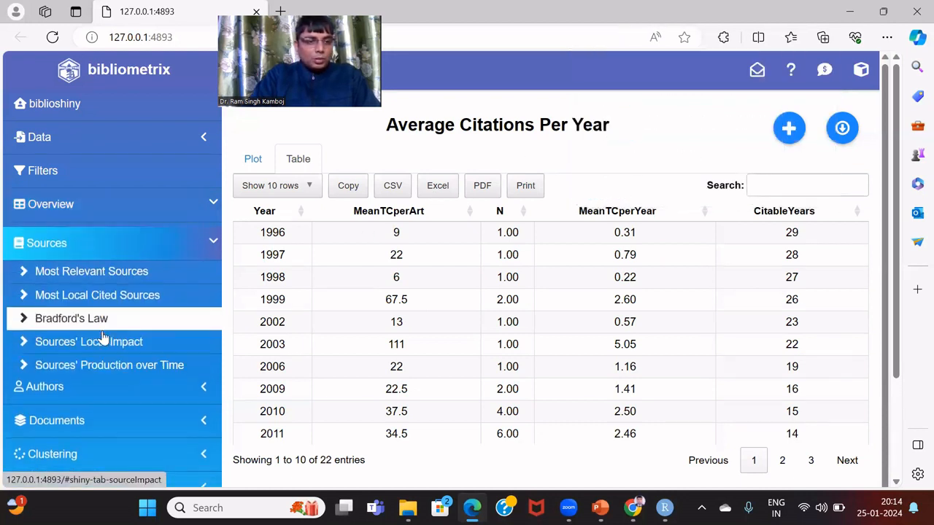
left_click(125, 272)
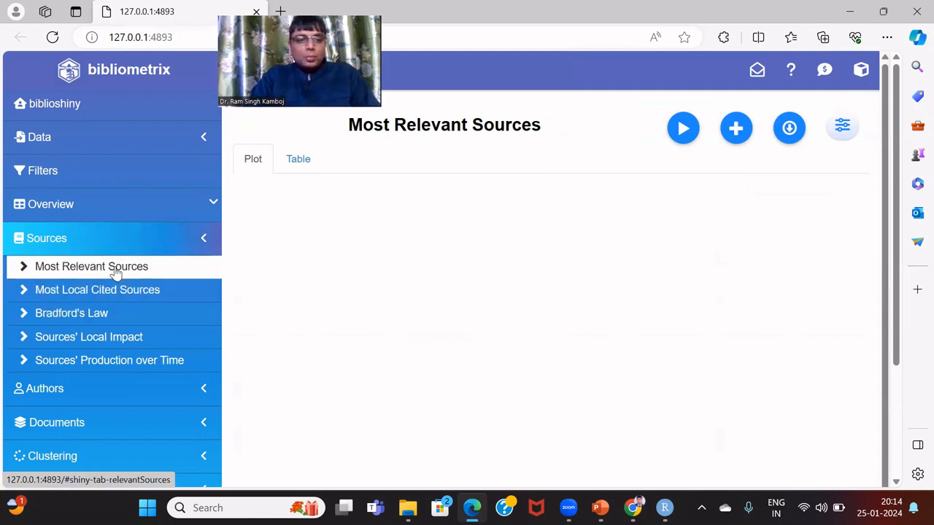
Chart the most relevant sources and export their table as Most_Relevant_Sources.xlsx
left_click(682, 131)
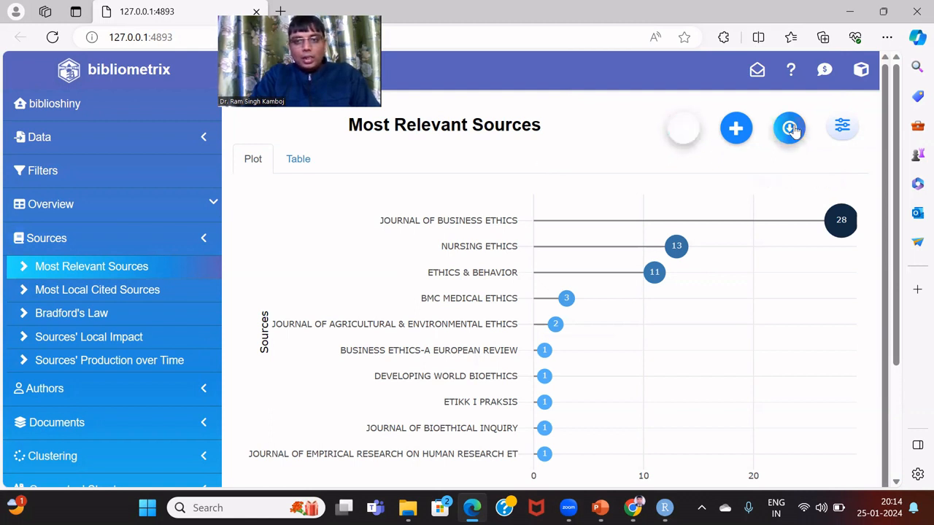
left_click(303, 166)
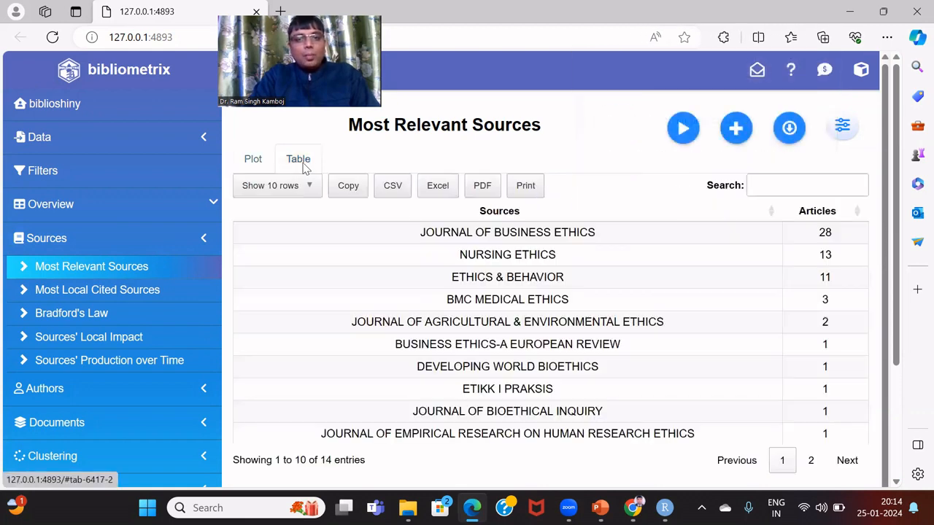
left_click(445, 191)
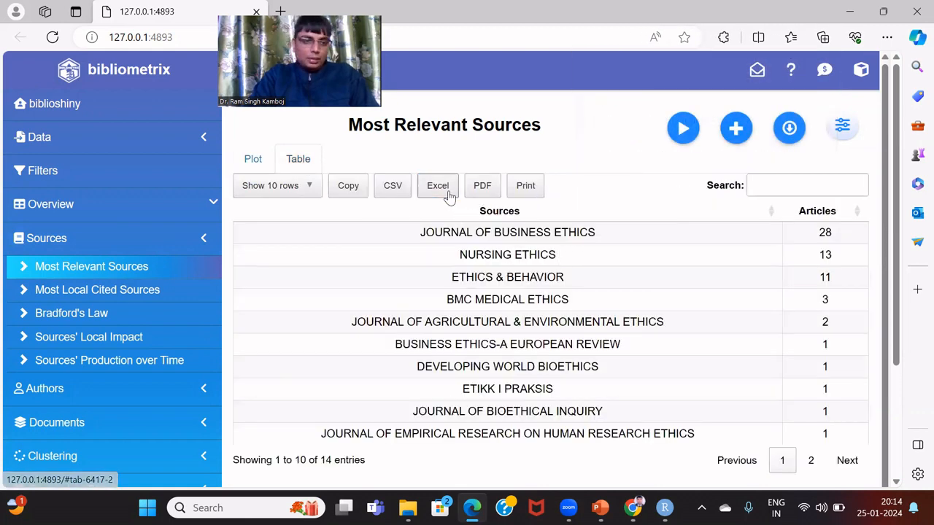
left_click(157, 291)
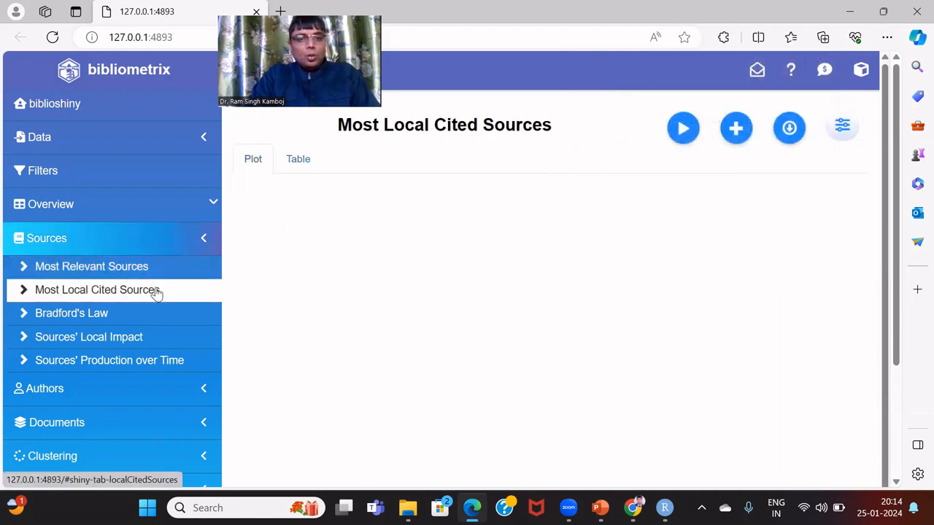
Draw the Most Local Cited Sources and Sources' Local Impact charts
left_click(683, 129)
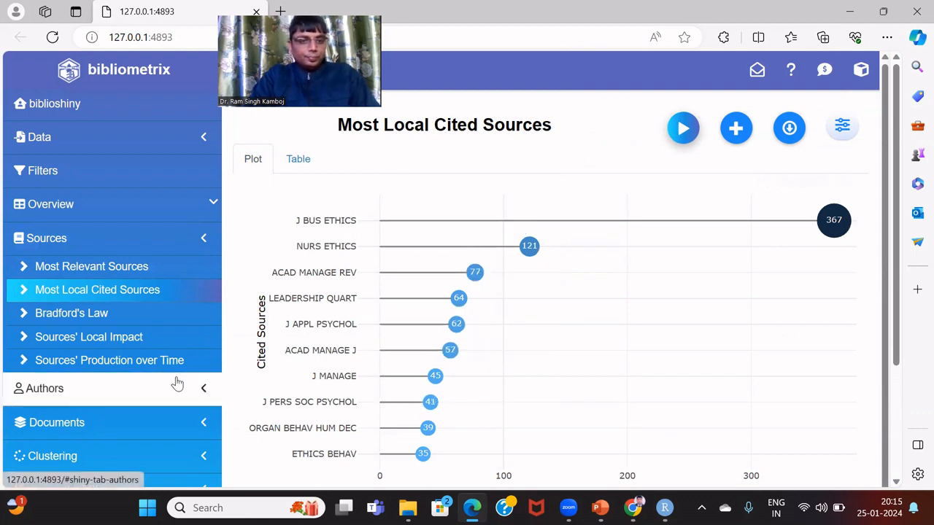
left_click(153, 344)
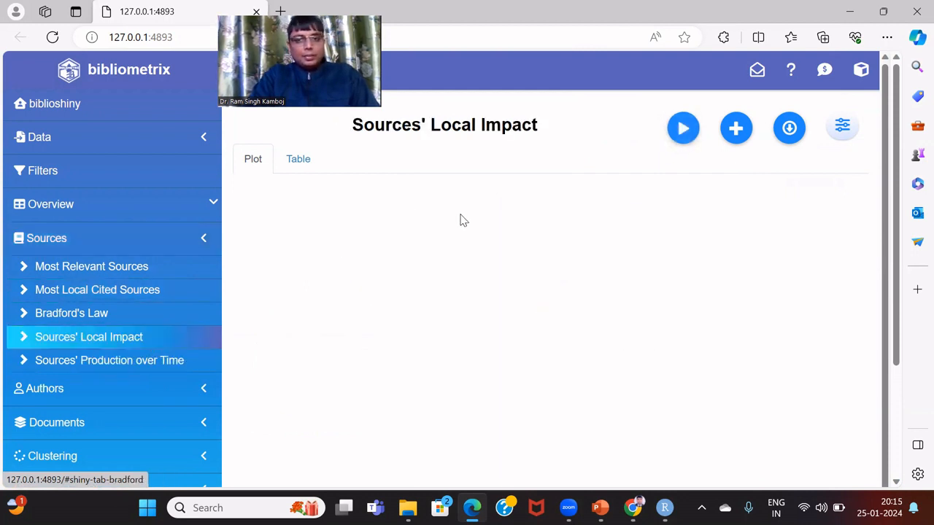
left_click(679, 137)
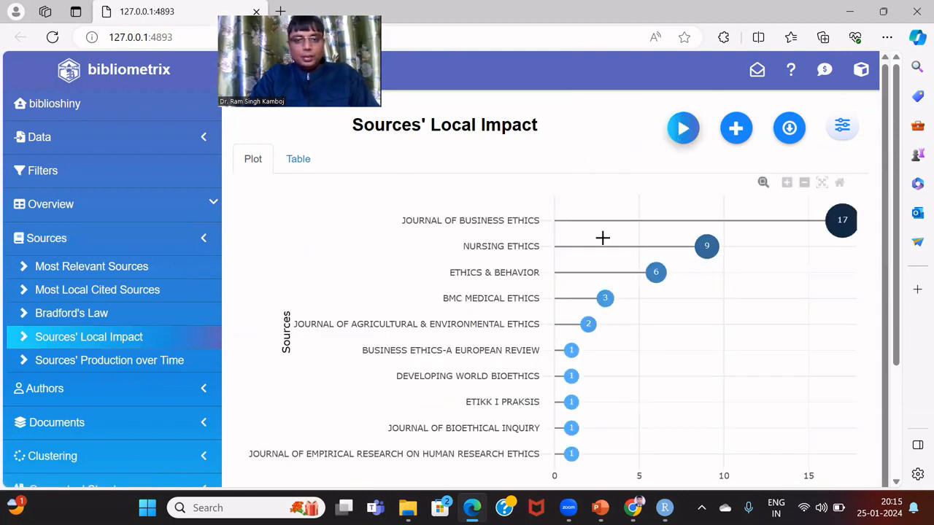
mouse_move(640, 292)
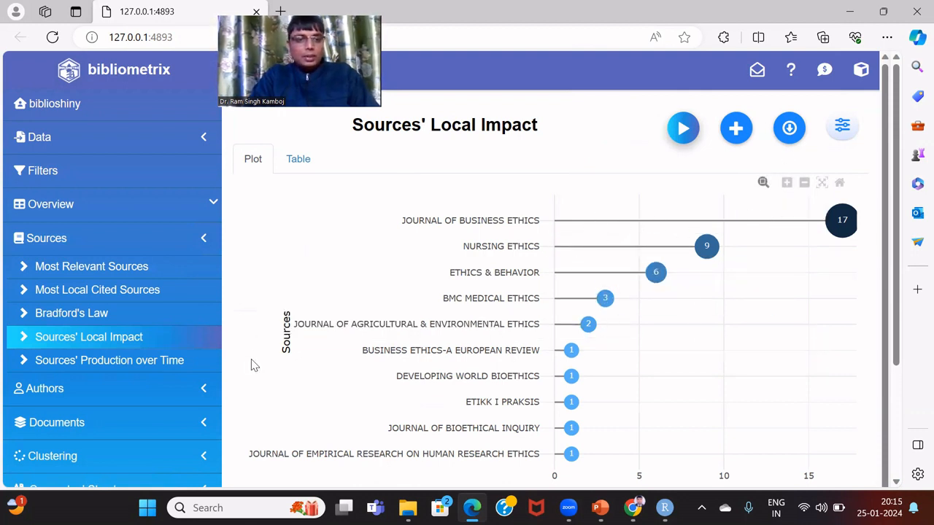
left_click(168, 369)
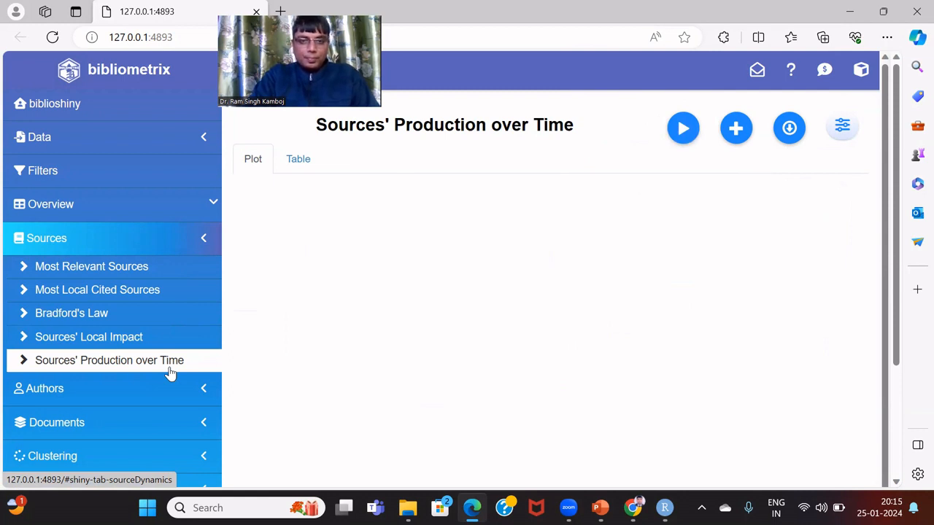
Chart sources' production over time and list all 28 yearly rows, 1996–2023, in its table
left_click(679, 137)
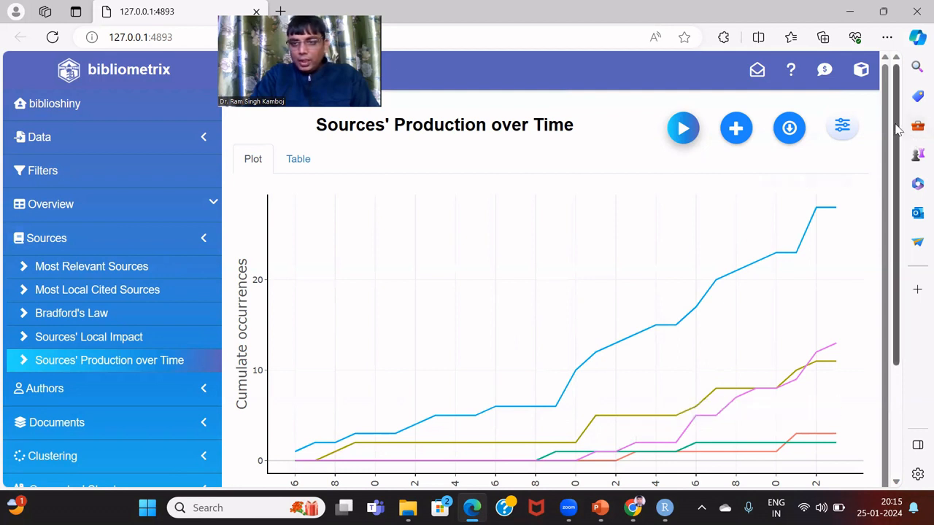
scroll(888, 129, "down", 1)
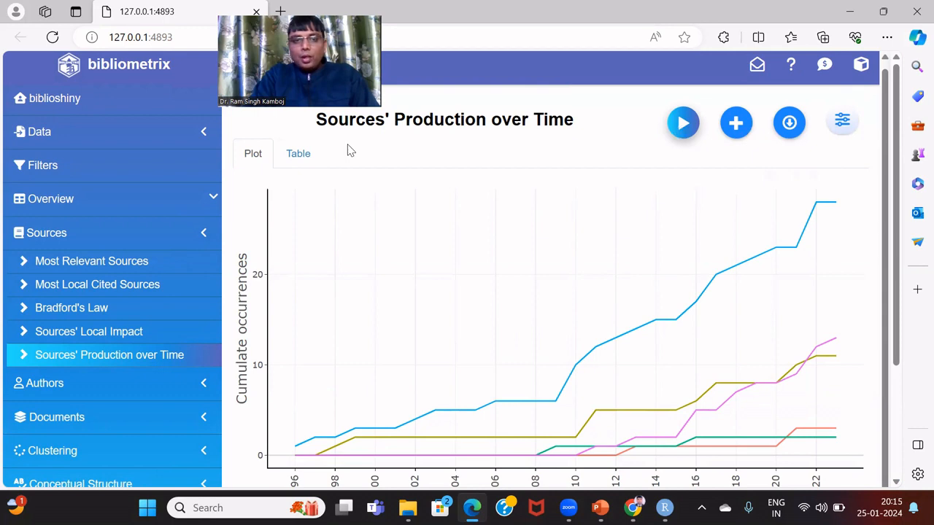
left_click(299, 154)
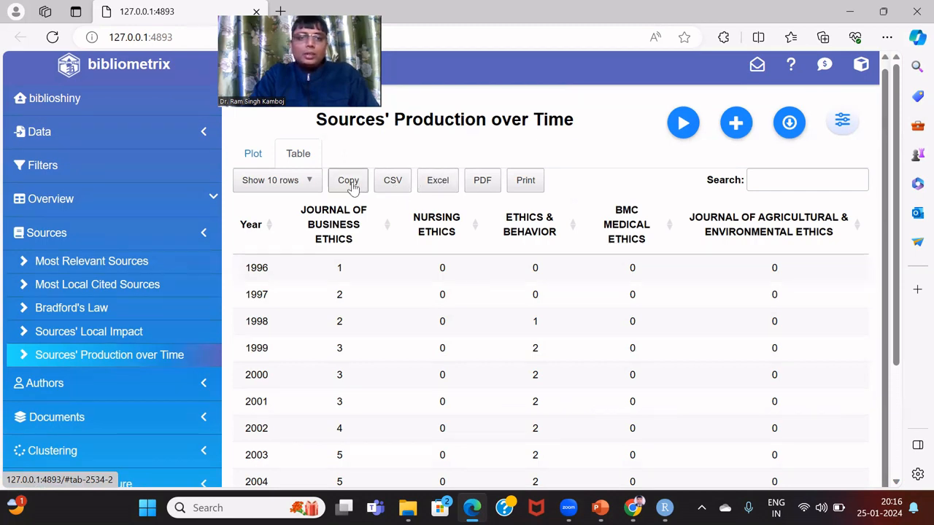
left_click(313, 180)
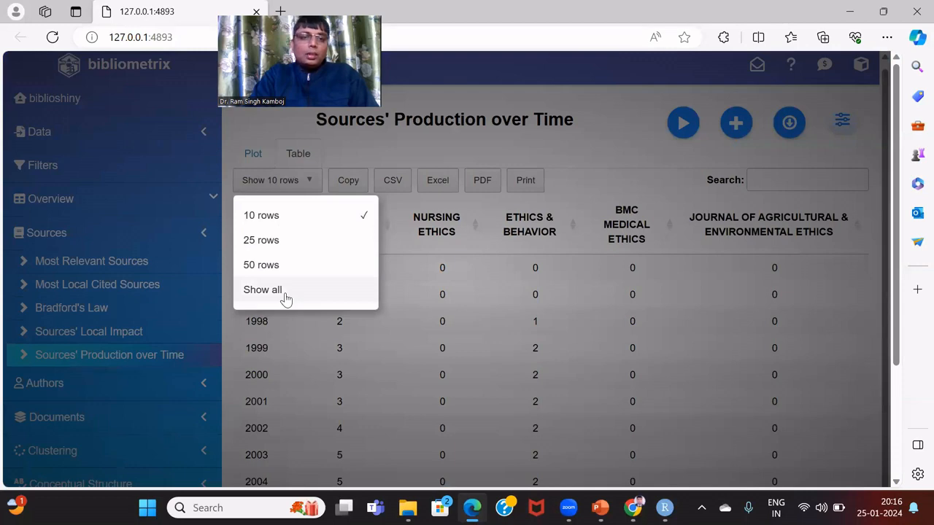
left_click(285, 295)
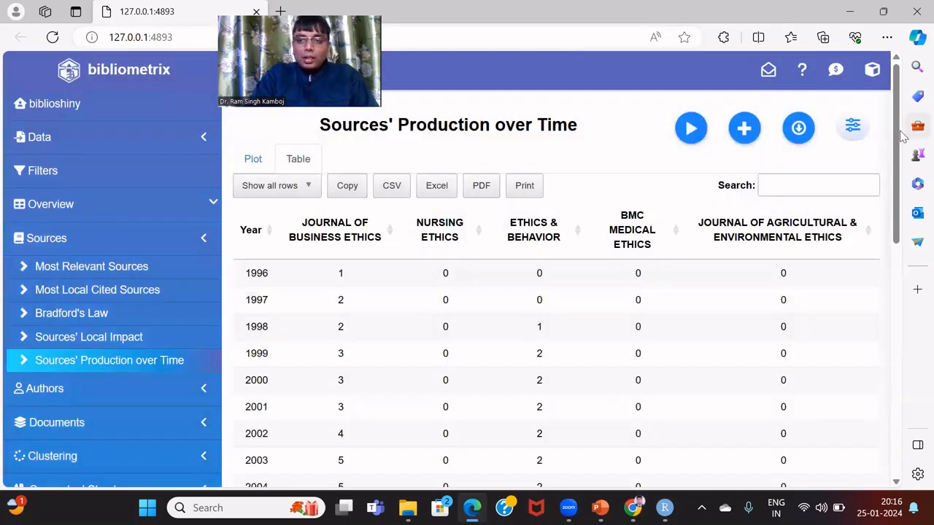
left_click_drag(898, 139, 914, 401)
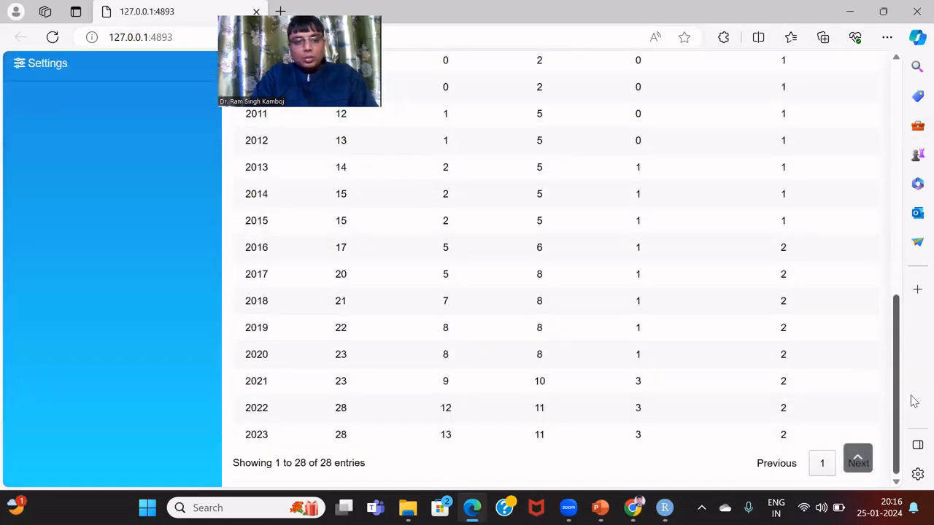
scroll(499, 273, "up", 6)
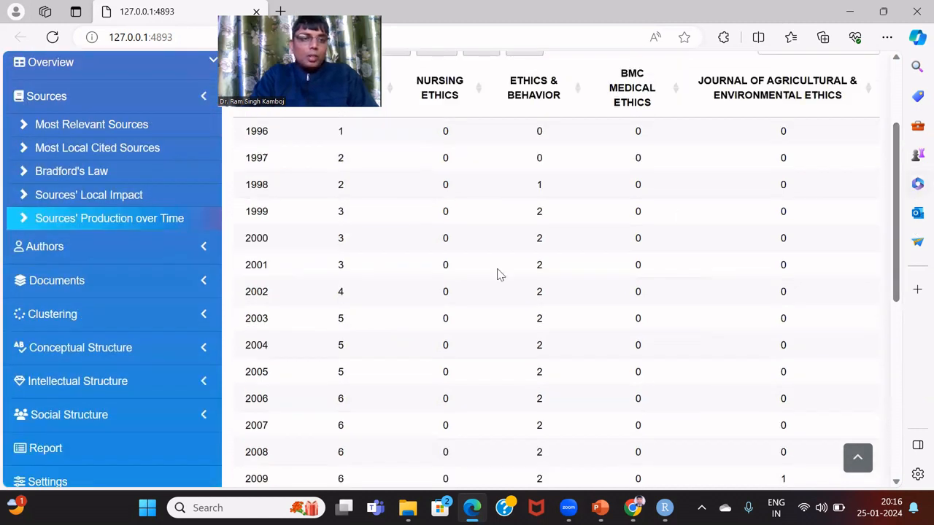
left_click(159, 297)
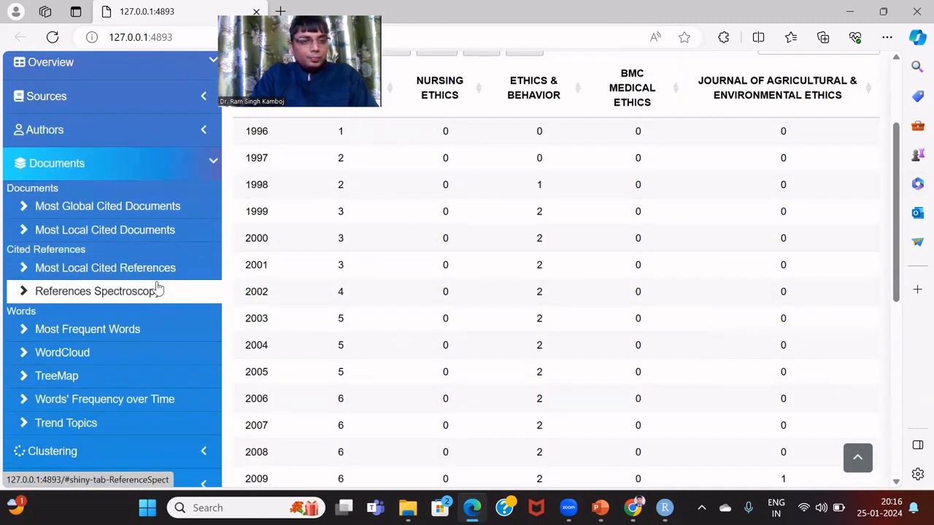
Generate the Most Global Cited Documents chart
left_click(154, 208)
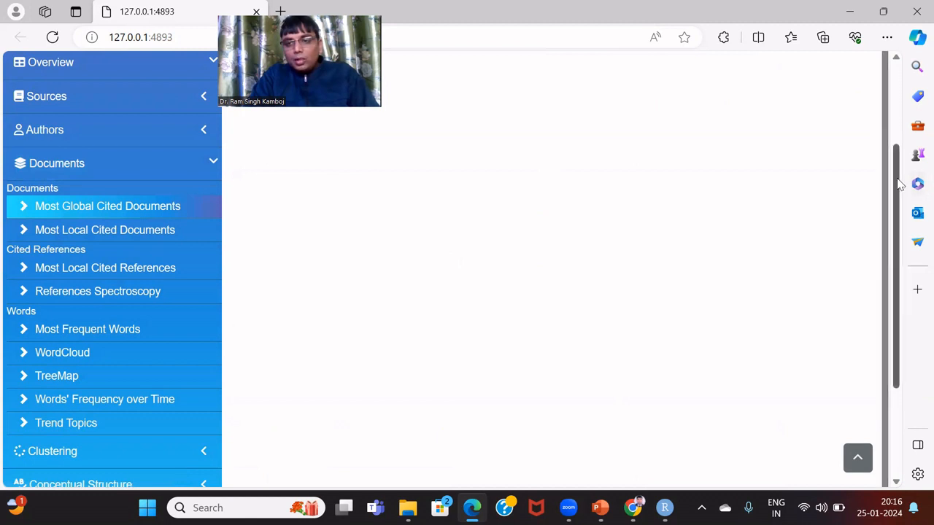
left_click_drag(899, 184, 895, 83)
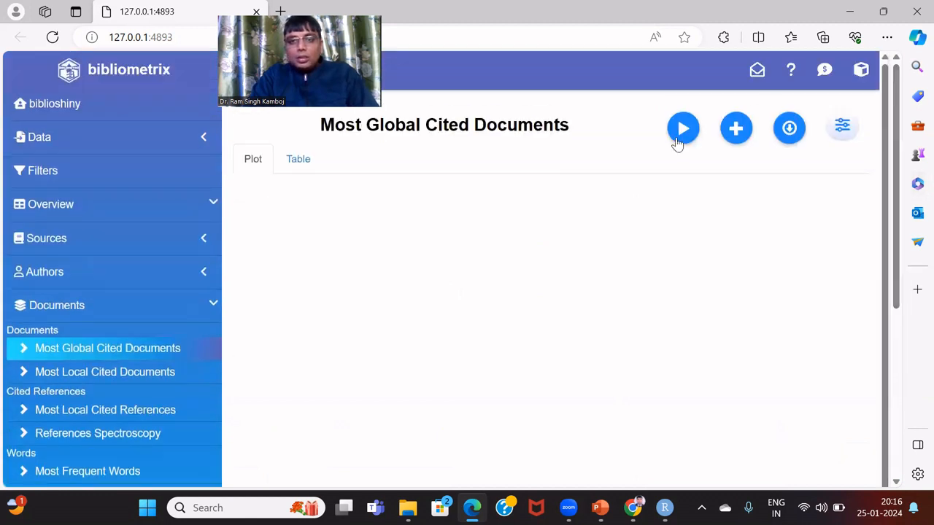
left_click(681, 137)
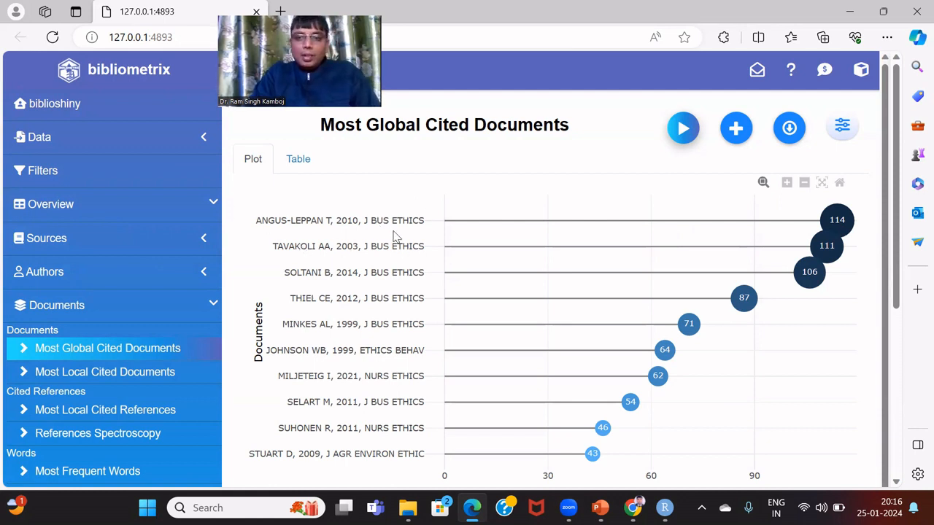
mouse_move(434, 226)
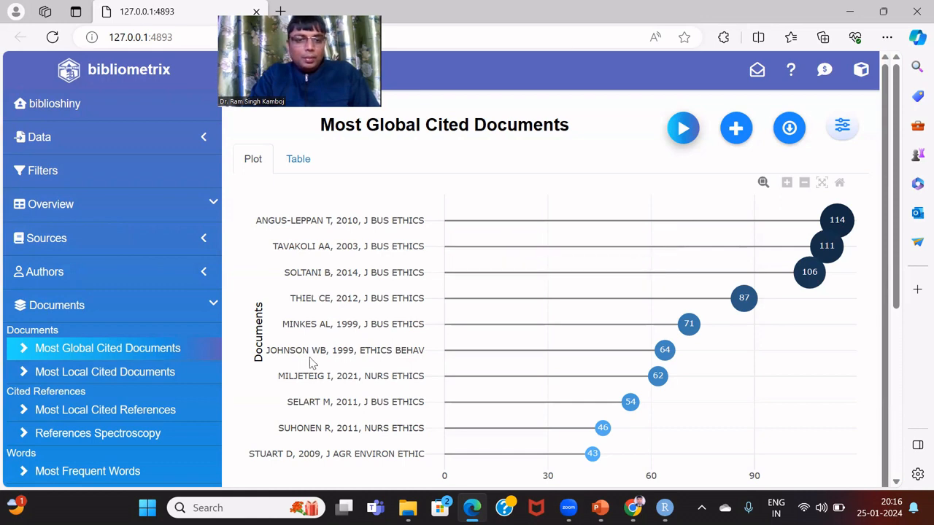
Chart the Most Local Cited Documents and view them as a table, led by a 2013 Nursing Ethics paper
left_click(152, 374)
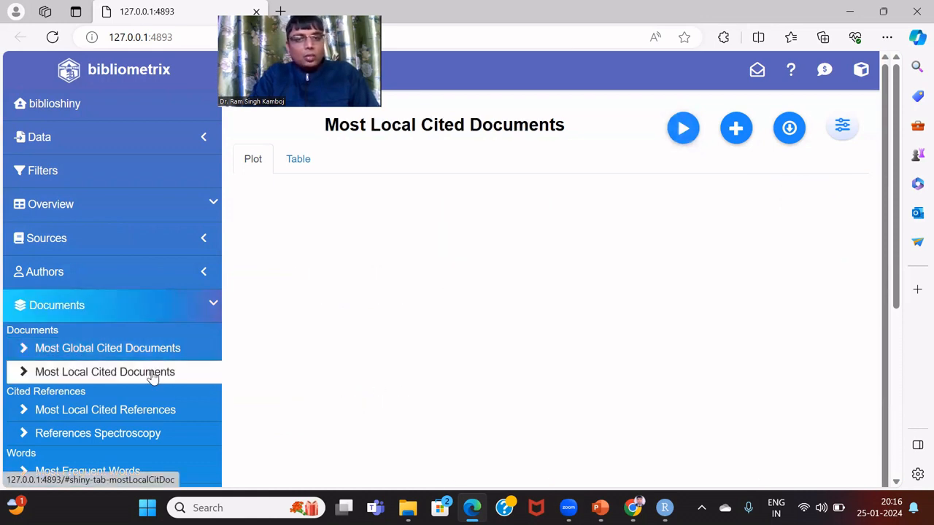
left_click(680, 129)
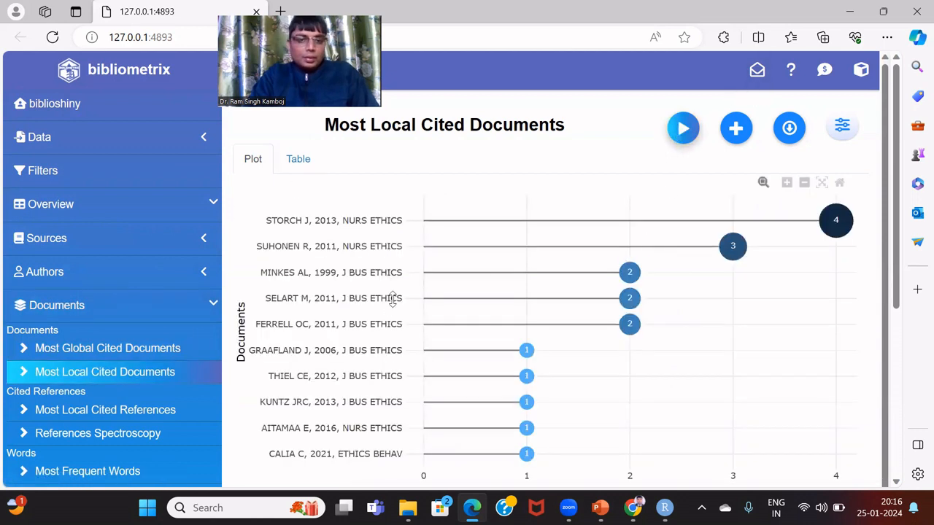
left_click(298, 165)
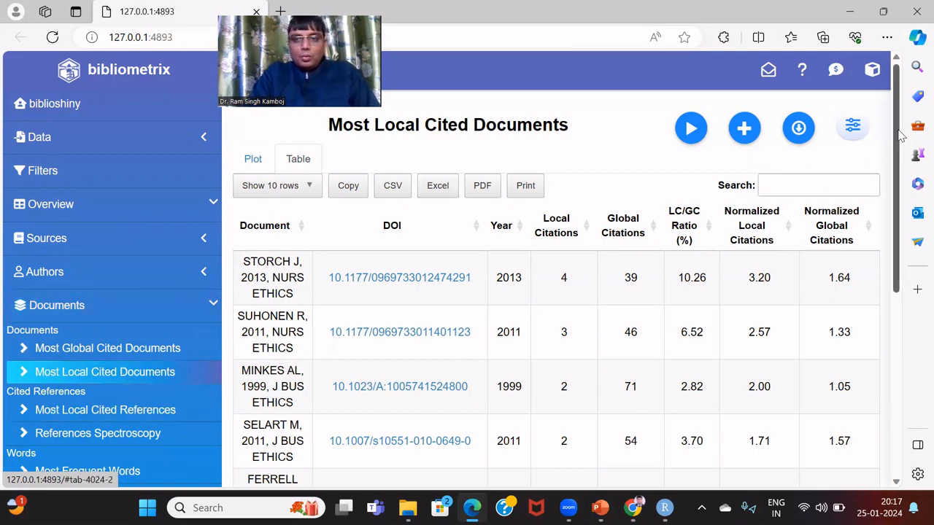
scroll(902, 138, "down", 3)
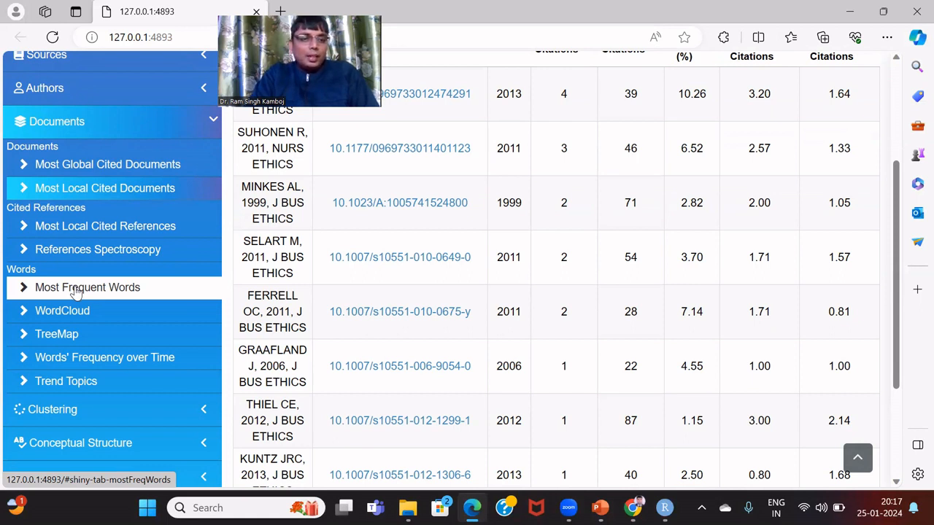
Generate the Most Frequent Words chart and view it as a table
left_click(77, 289)
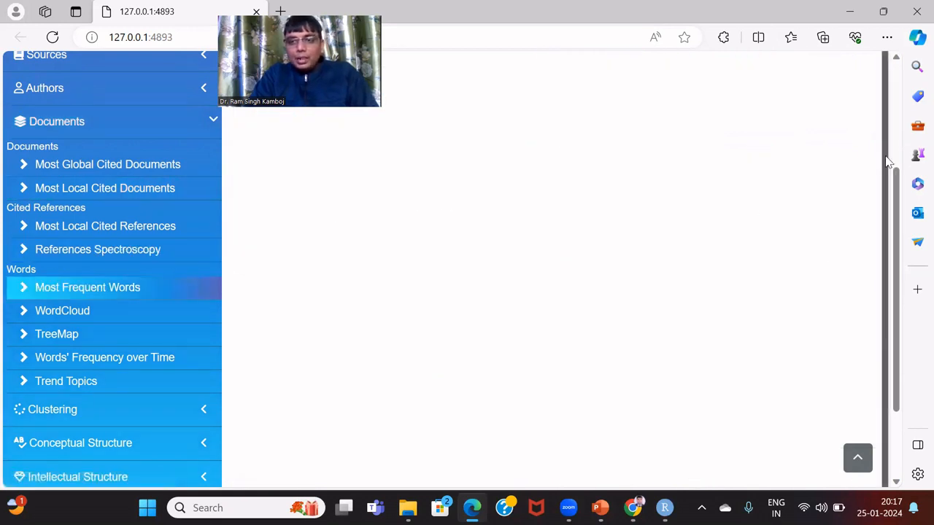
scroll(893, 173, "up", 3)
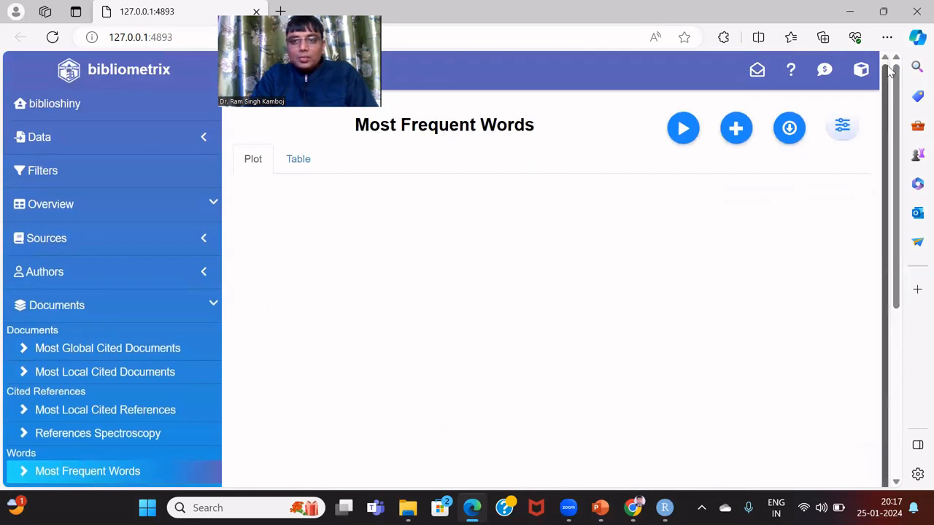
left_click(683, 132)
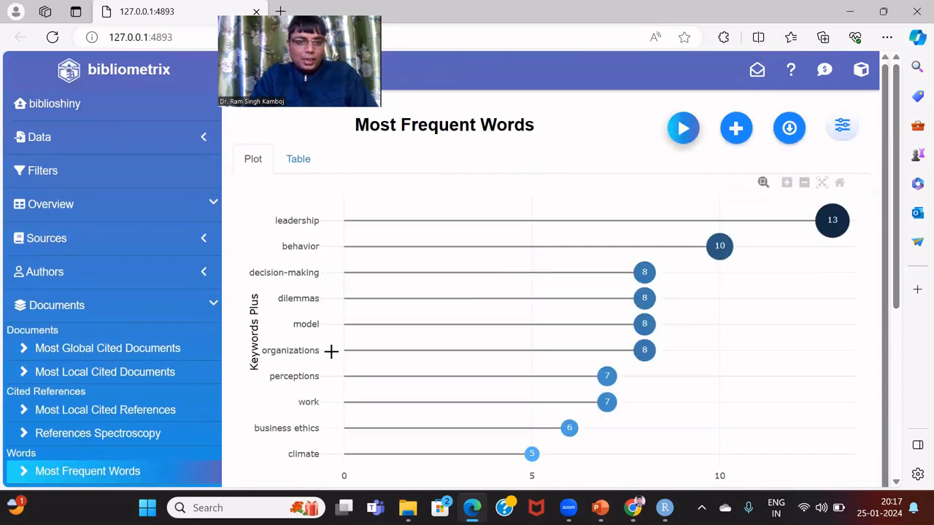
left_click(299, 160)
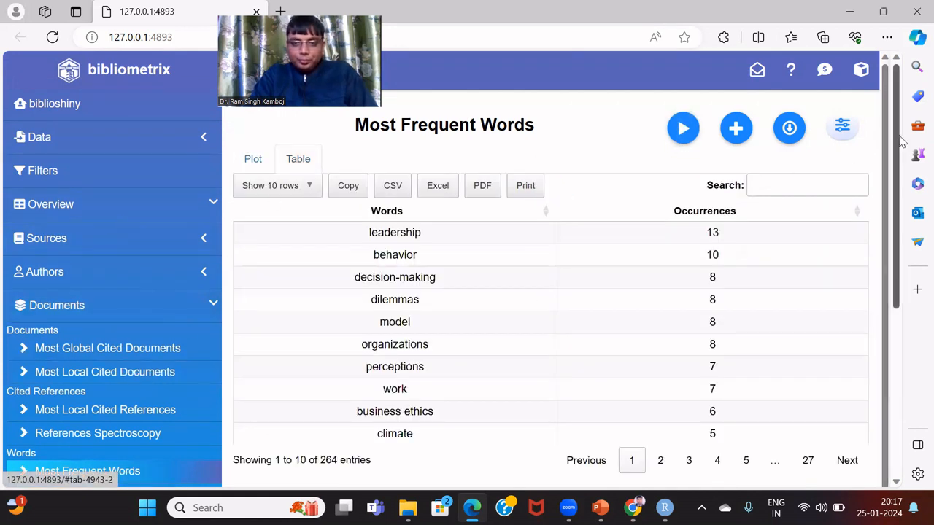
scroll(903, 143, "down", 2)
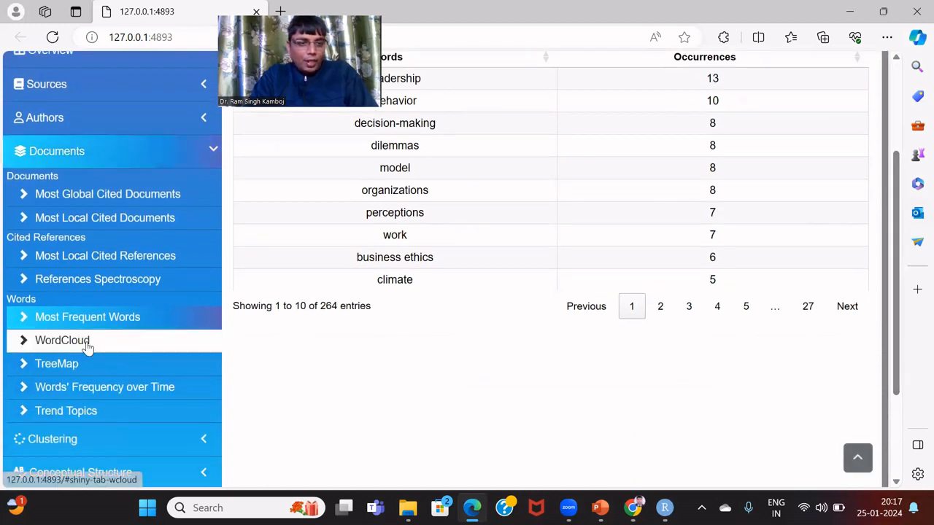
Render the keyword WordCloud, dominated by leadership, behavior, decision-making and organizations
left_click(87, 348)
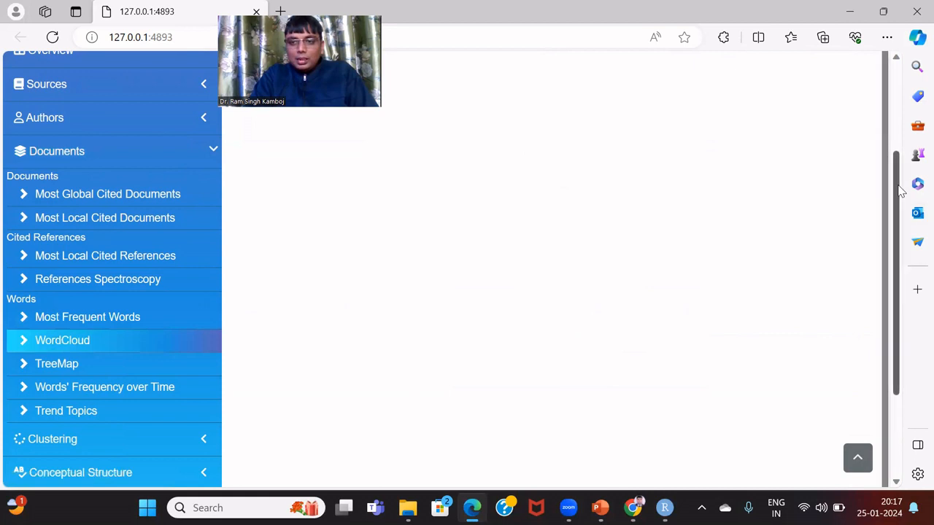
scroll(902, 191, "up", 3)
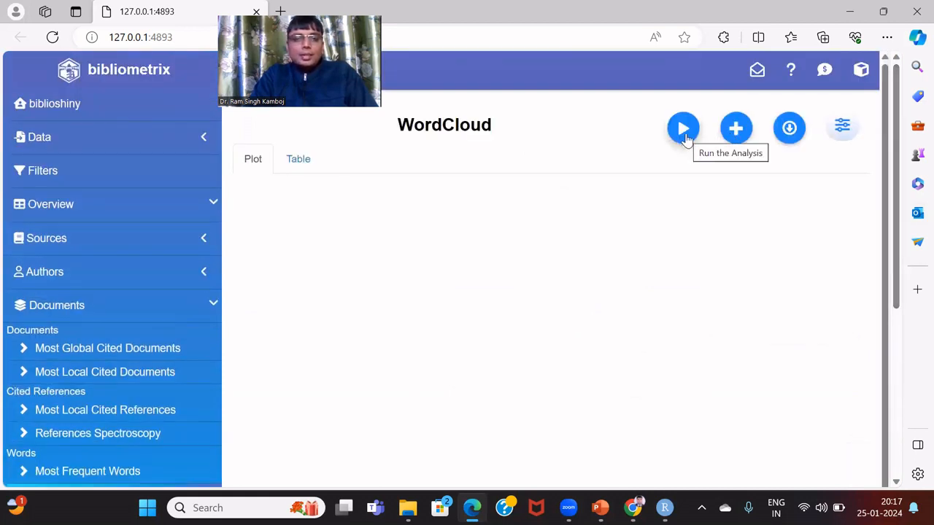
left_click(685, 133)
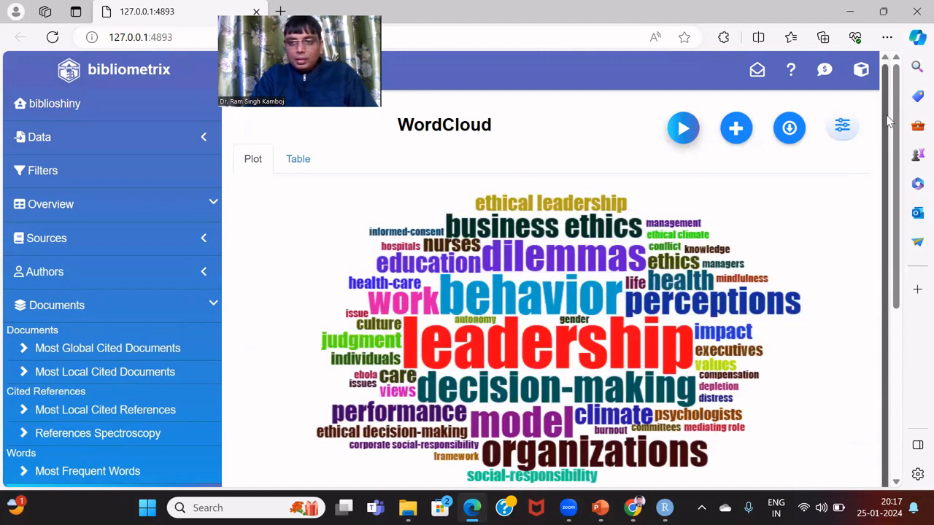
scroll(904, 201, "down", 1)
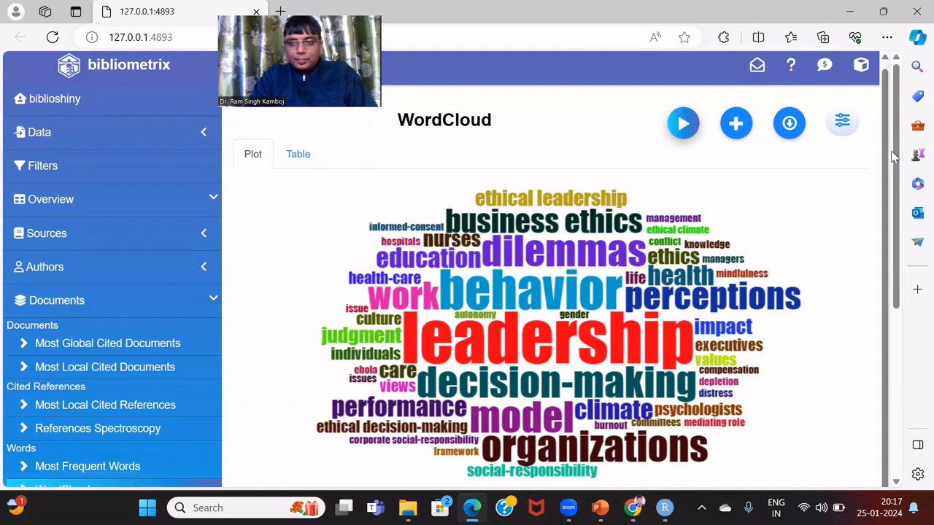
scroll(898, 162, "down", 1)
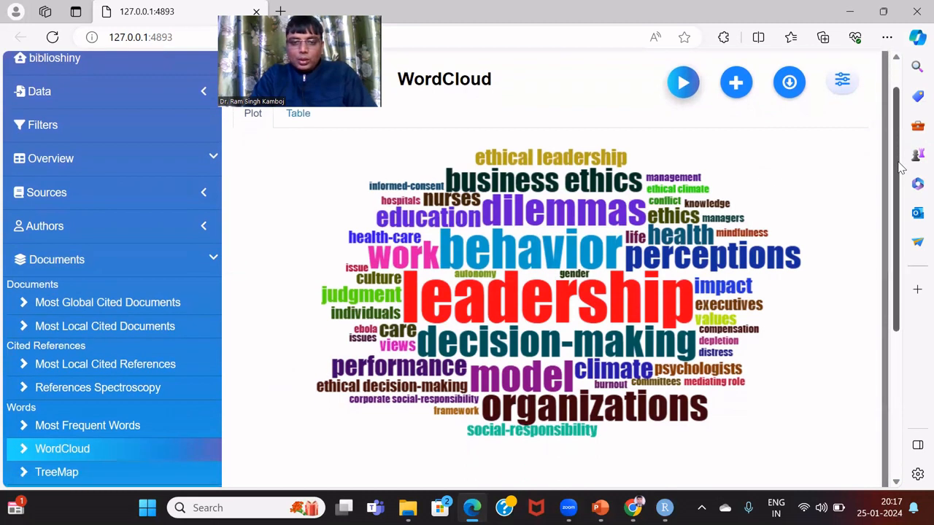
scroll(901, 168, "down", 3)
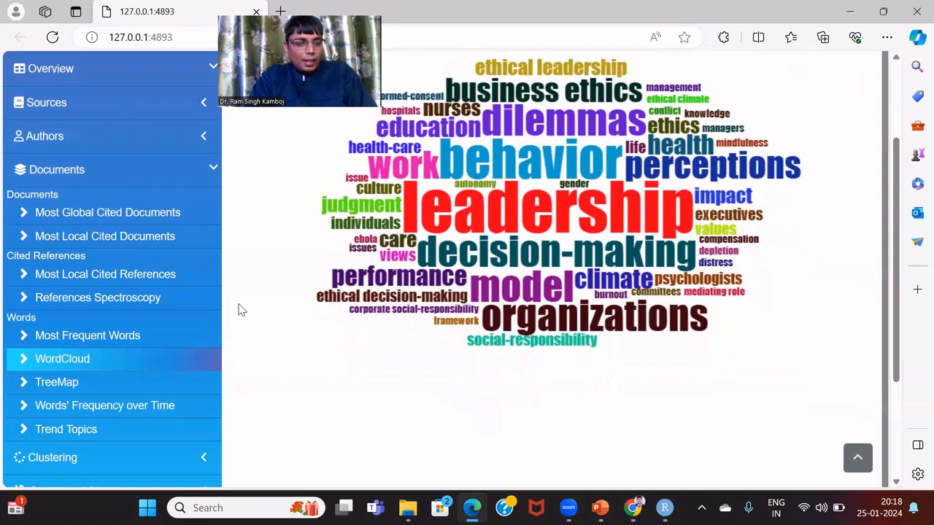
Run the keyword TreeMap analysis
left_click(44, 385)
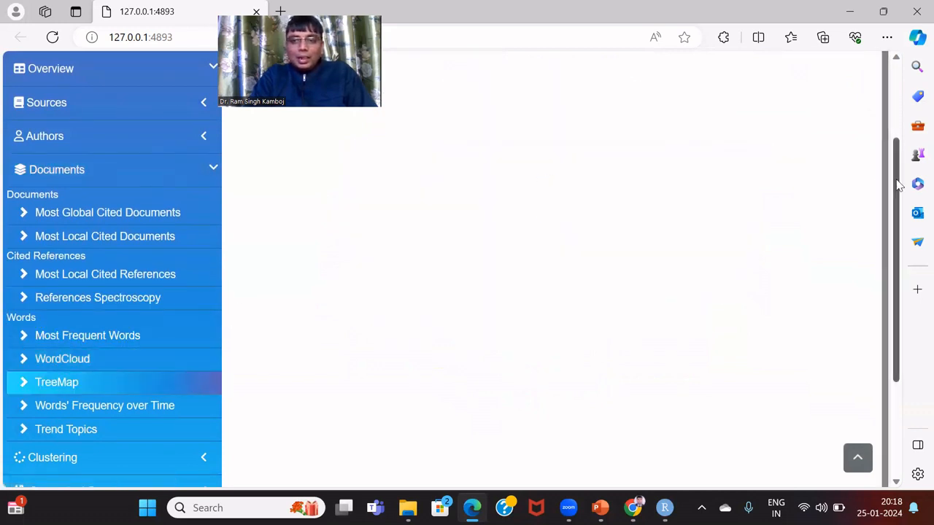
left_click_drag(896, 183, 887, 83)
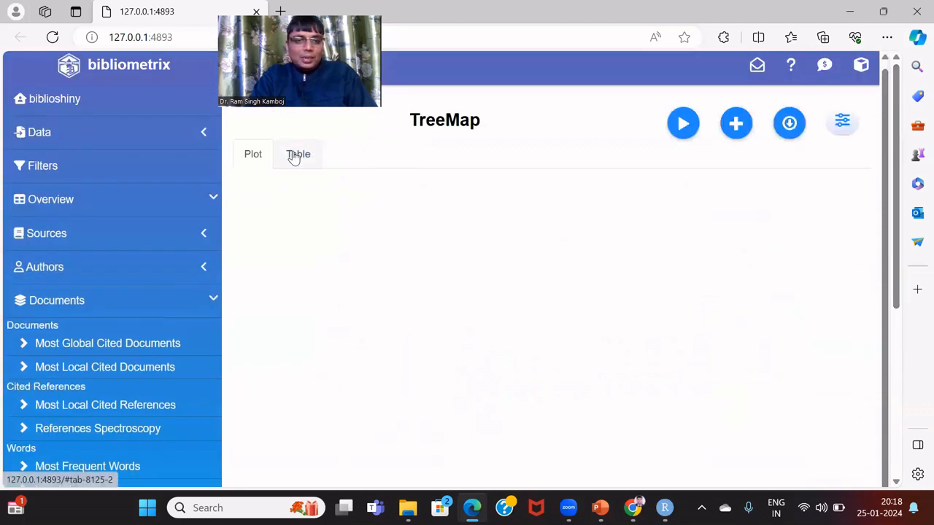
left_click(684, 122)
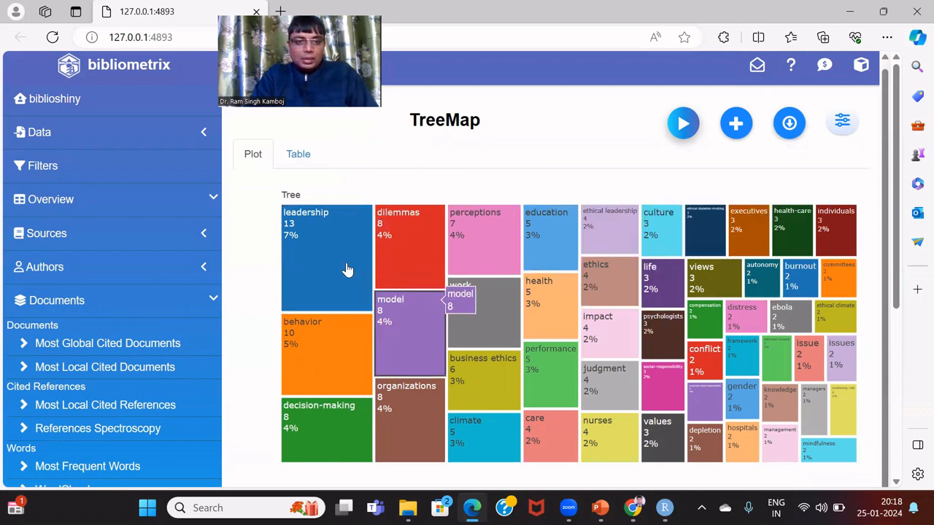
Browse the TreeMap frequency table of 50 terms, led by leadership (13)
left_click(299, 156)
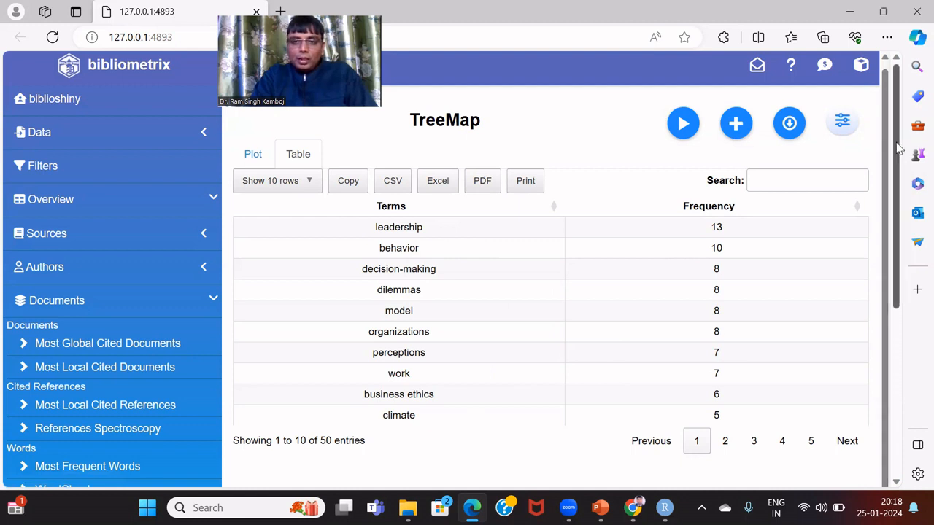
left_click_drag(899, 148, 906, 179)
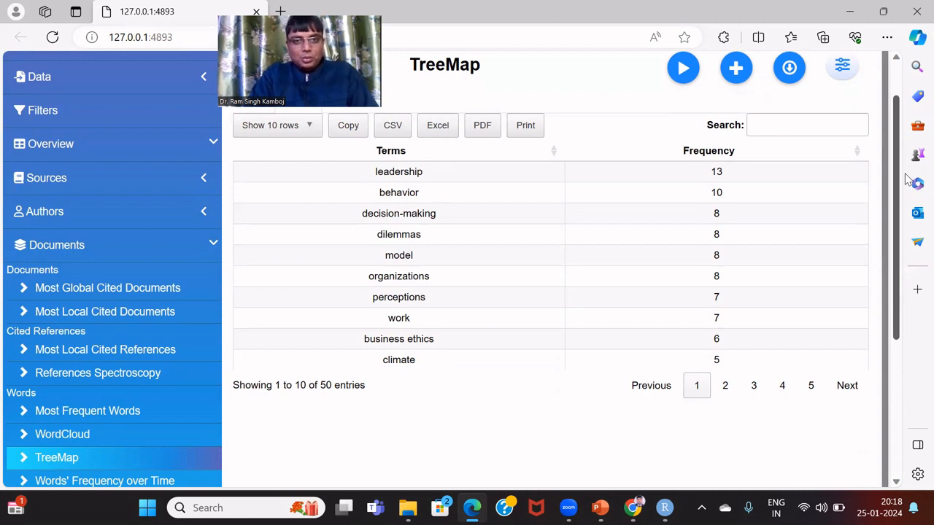
left_click_drag(907, 179, 911, 225)
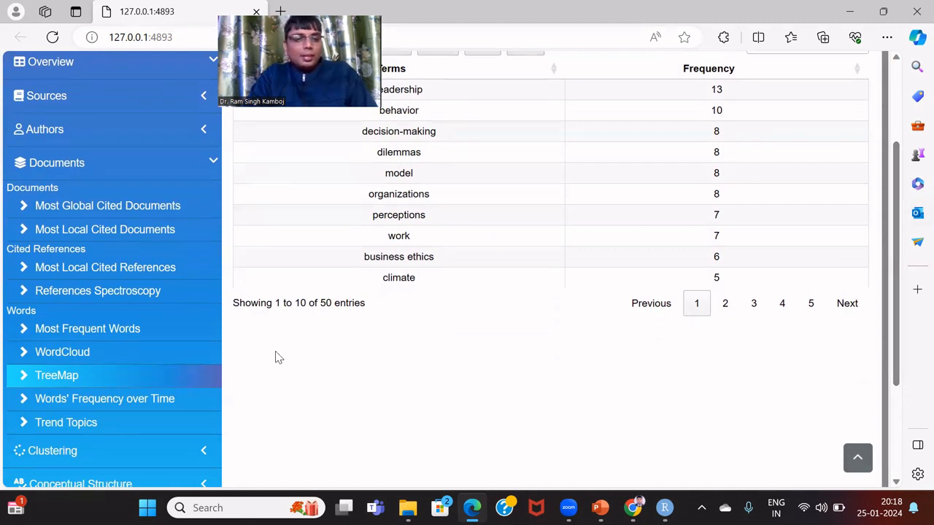
left_click(120, 401)
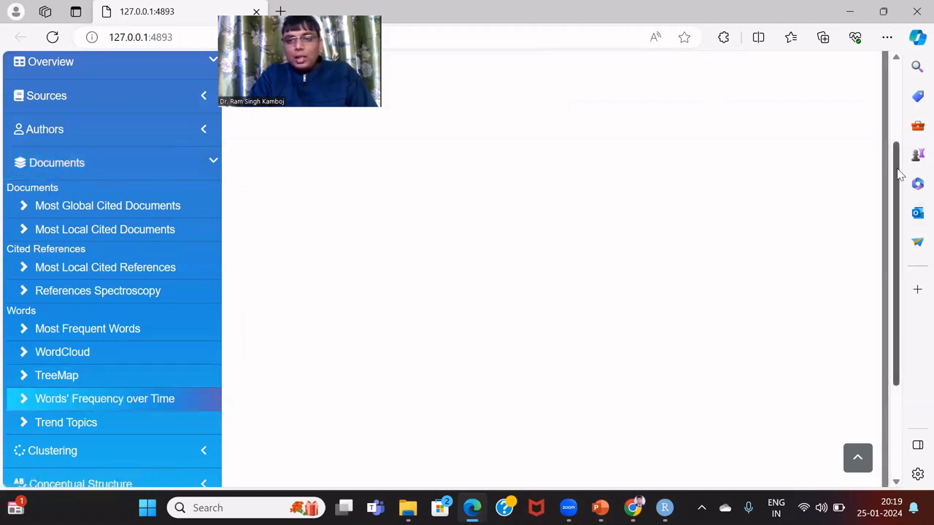
Run Words' Frequency over Time and show the yearly cumulative keyword occurrences as a table
left_click_drag(897, 174, 886, 108)
scroll(886, 109, "up", 2)
left_click(683, 122)
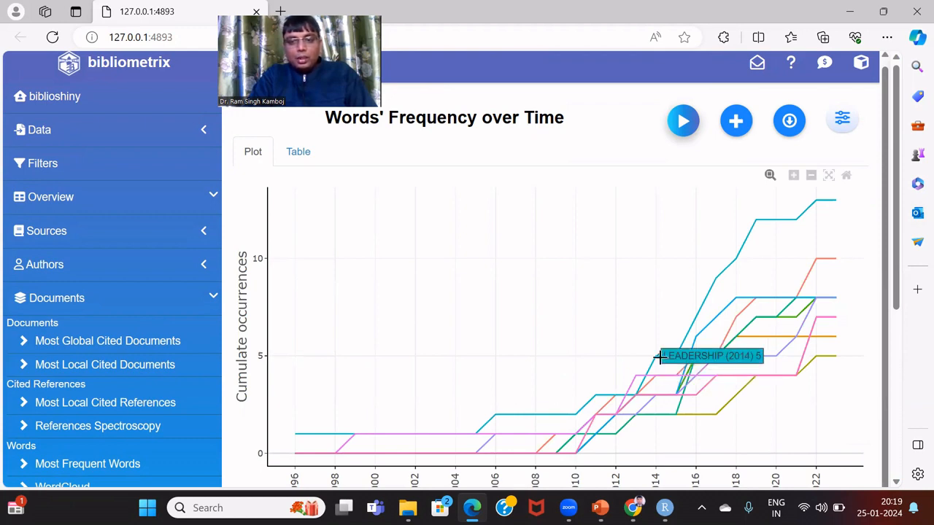
left_click(299, 153)
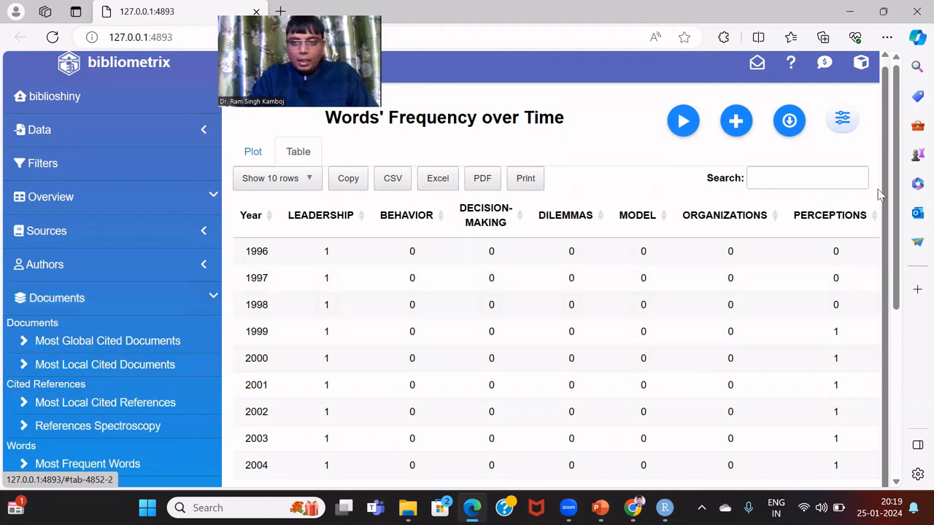
left_click_drag(899, 188, 912, 279)
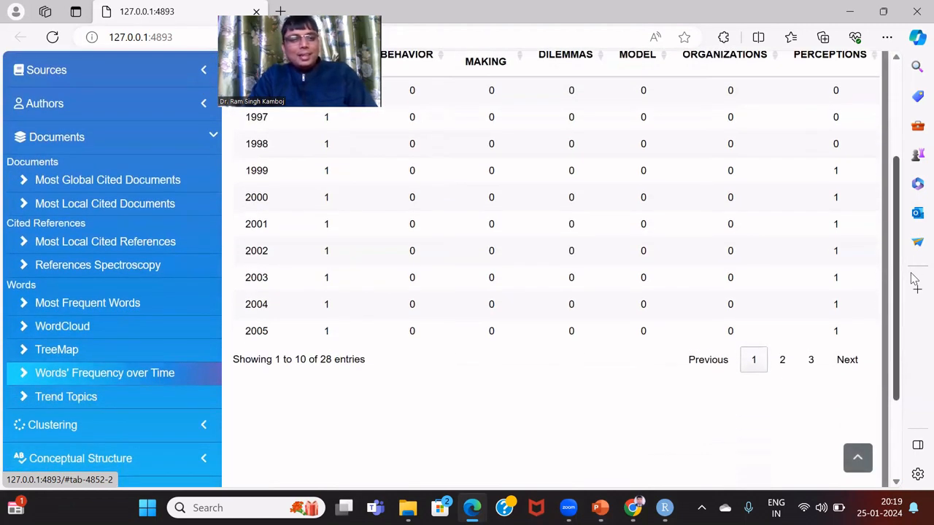
Run Trend Topics and view its table of 11 terms, from perceptions (2013) to education (2019)
left_click(118, 402)
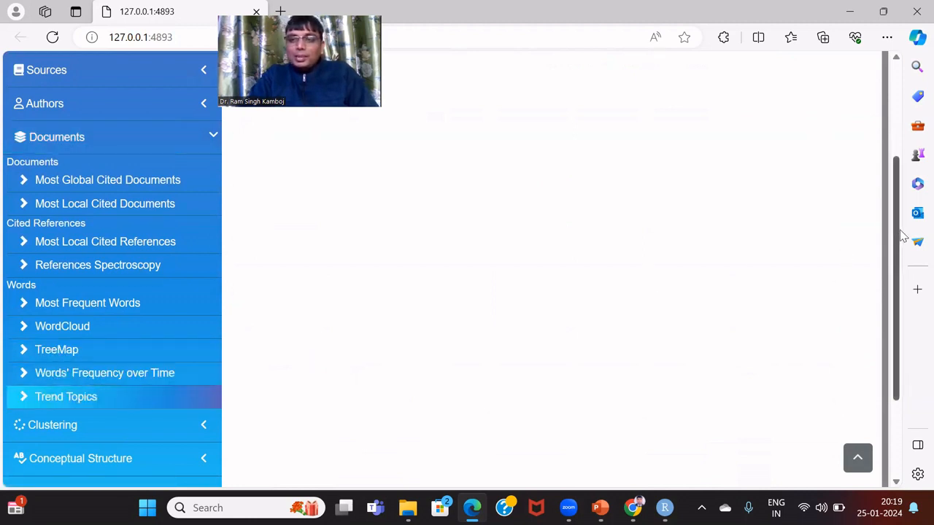
left_click_drag(902, 235, 900, 132)
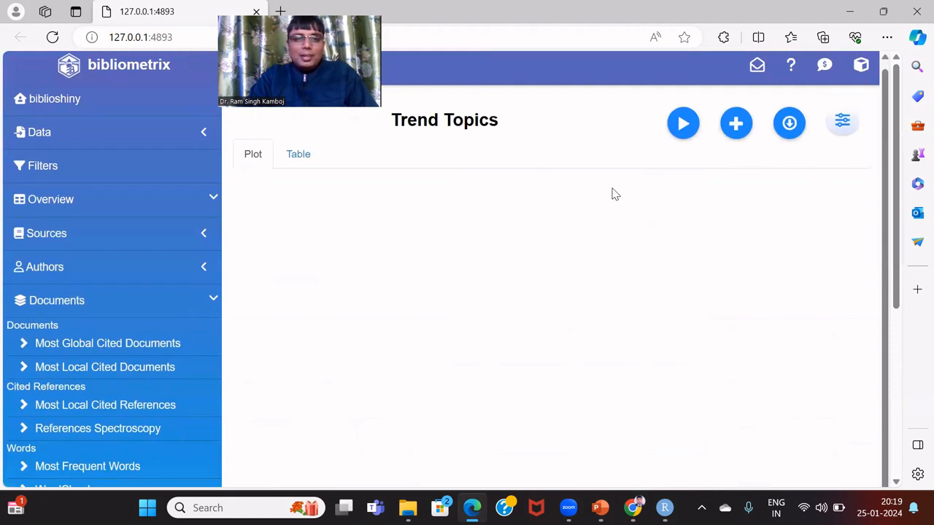
left_click(678, 138)
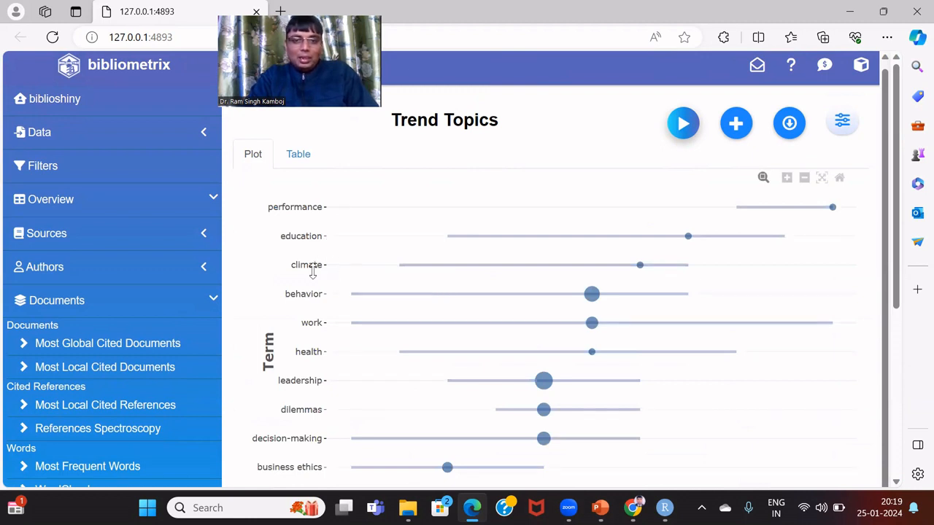
left_click(308, 166)
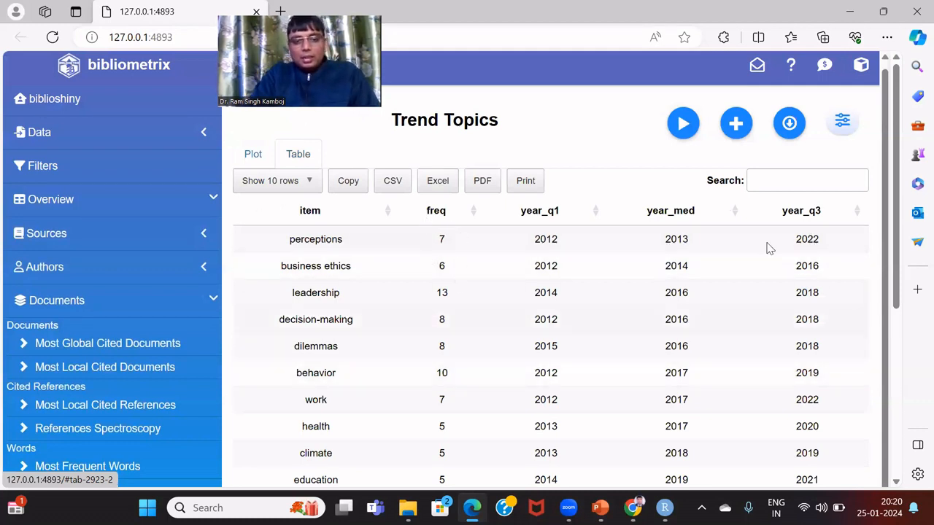
left_click_drag(902, 155, 905, 195)
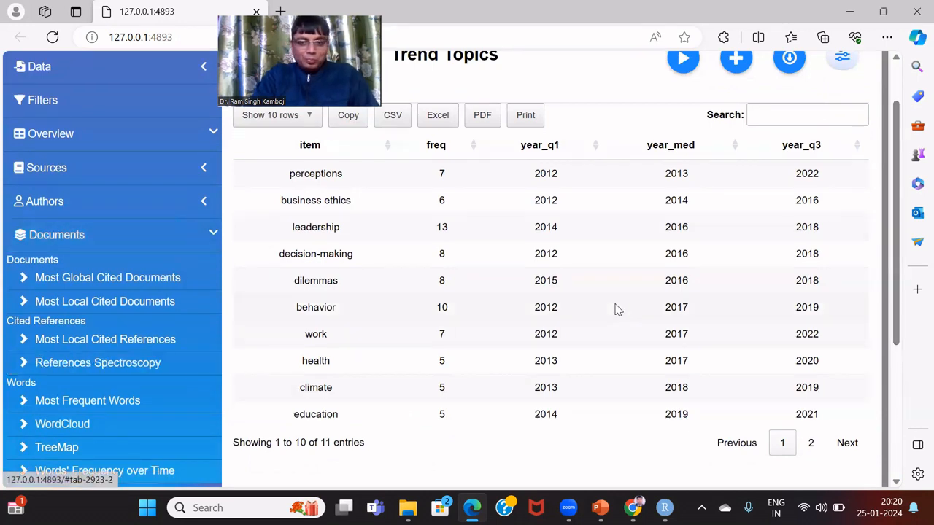
left_click_drag(903, 200, 900, 294)
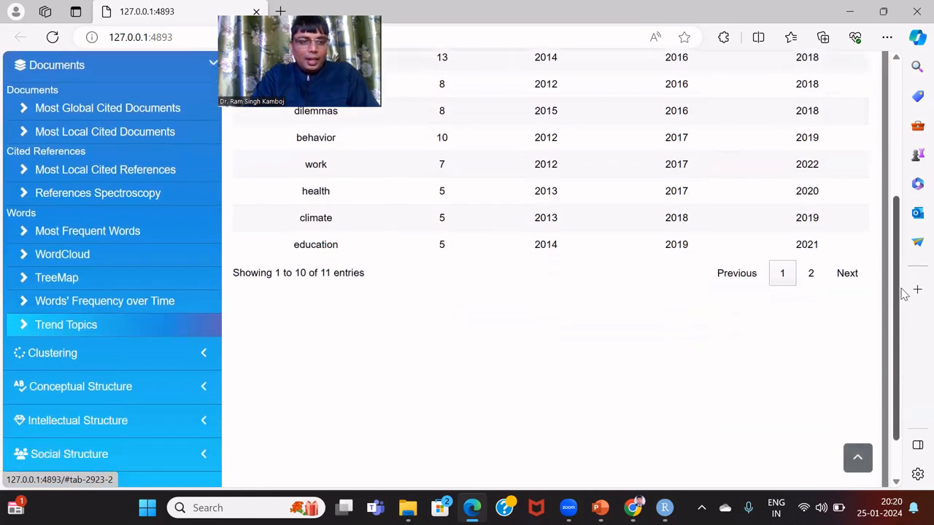
left_click(76, 353)
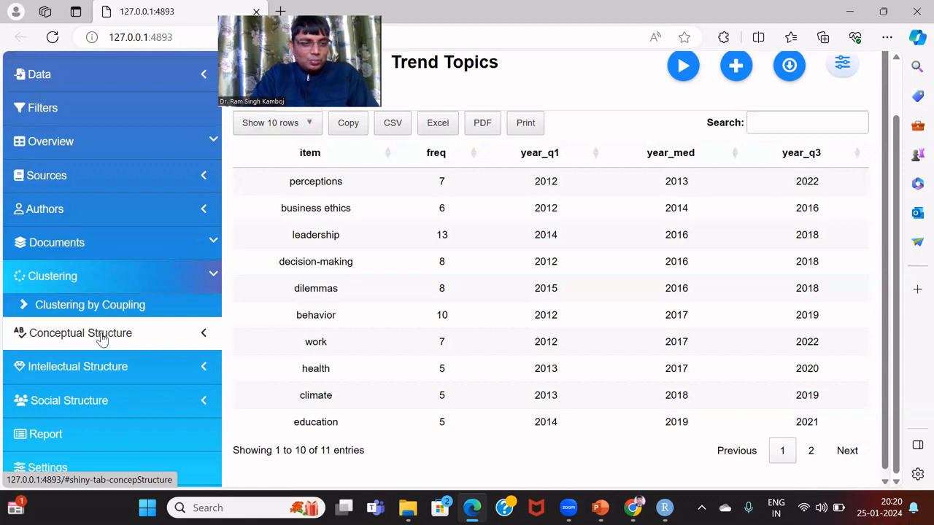
Build the Conceptual Structure keyword co-occurrence network and view it as a density map
left_click(102, 340)
left_click(110, 354)
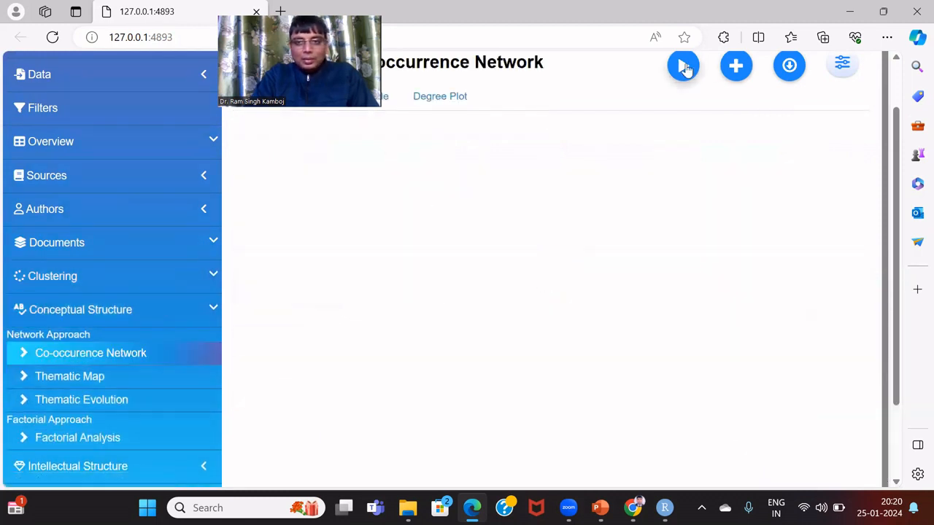
left_click(685, 68)
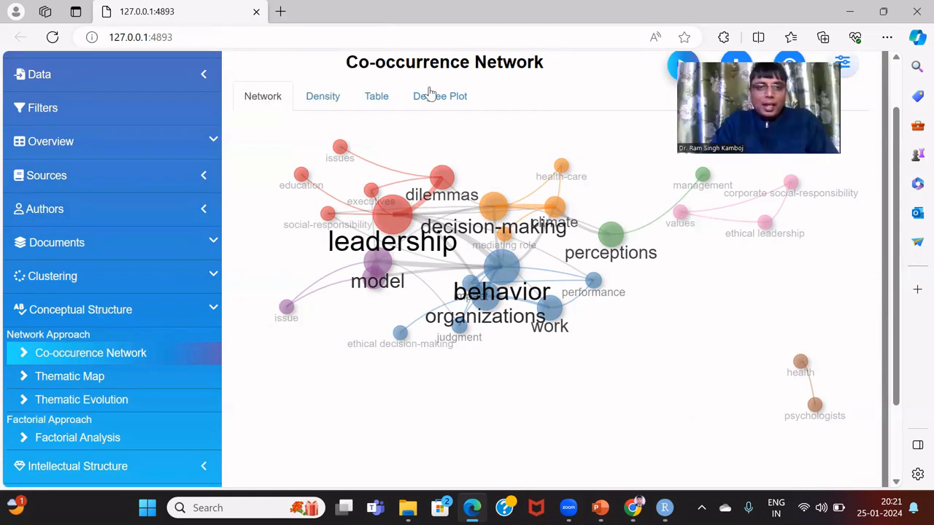
left_click(336, 97)
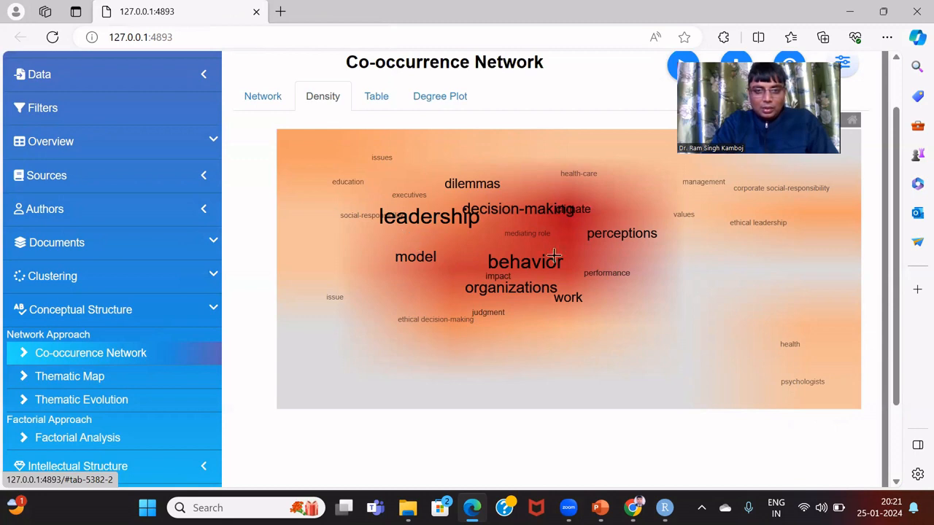
Check the network's centrality table and degree plot, then generate the Thematic Map
left_click(377, 103)
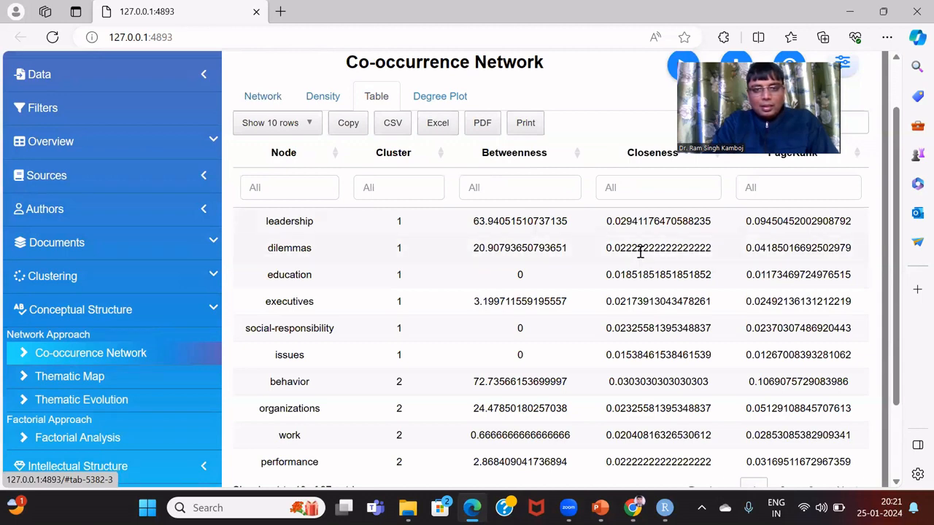
left_click_drag(891, 179, 892, 143)
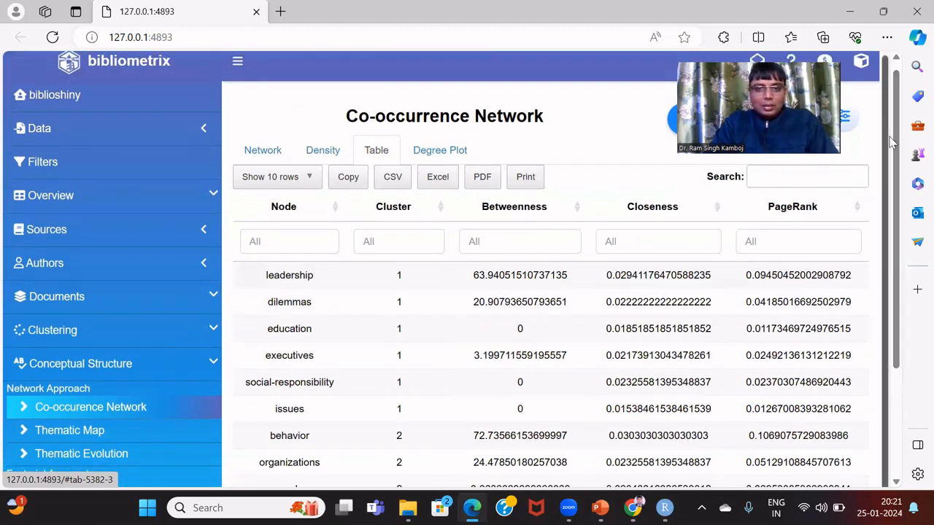
left_click(414, 159)
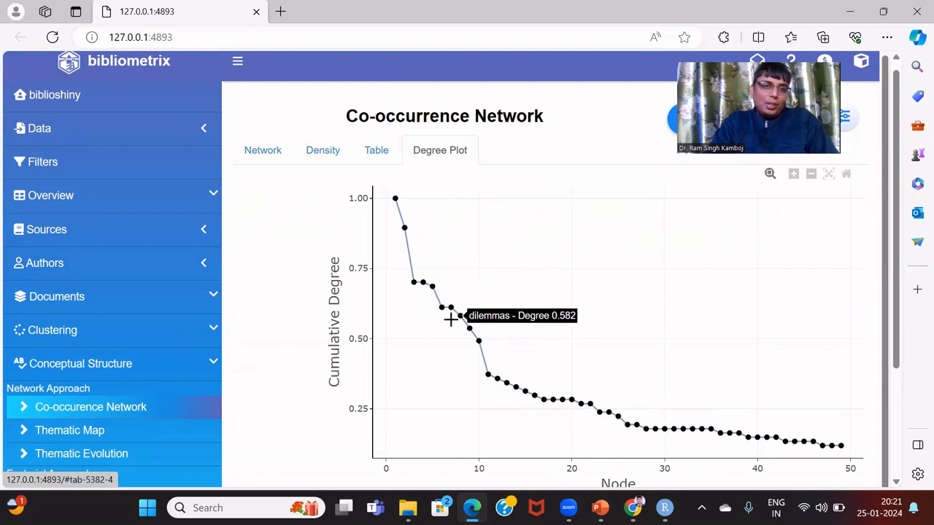
left_click(119, 431)
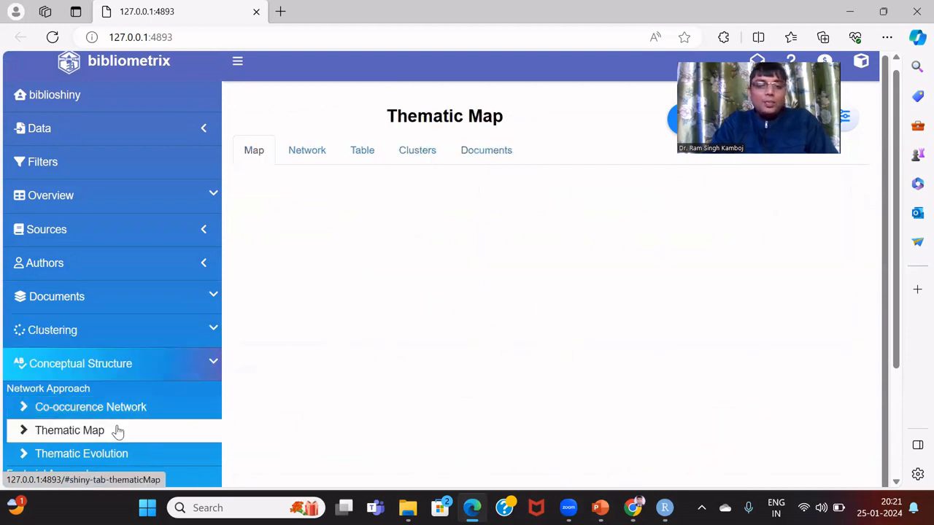
left_click(673, 125)
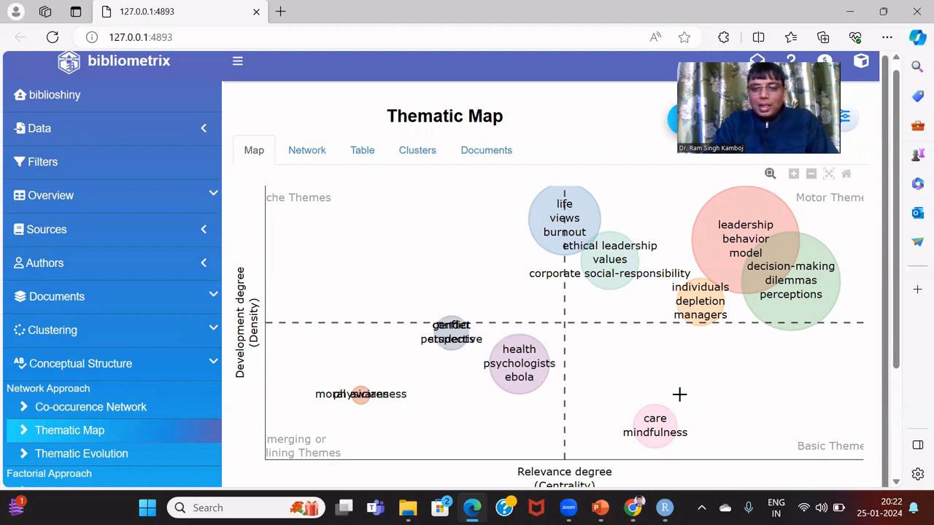
Review the thematic map's network, word table, clusters and documents, then open Thematic Evolution
mouse_move(675, 432)
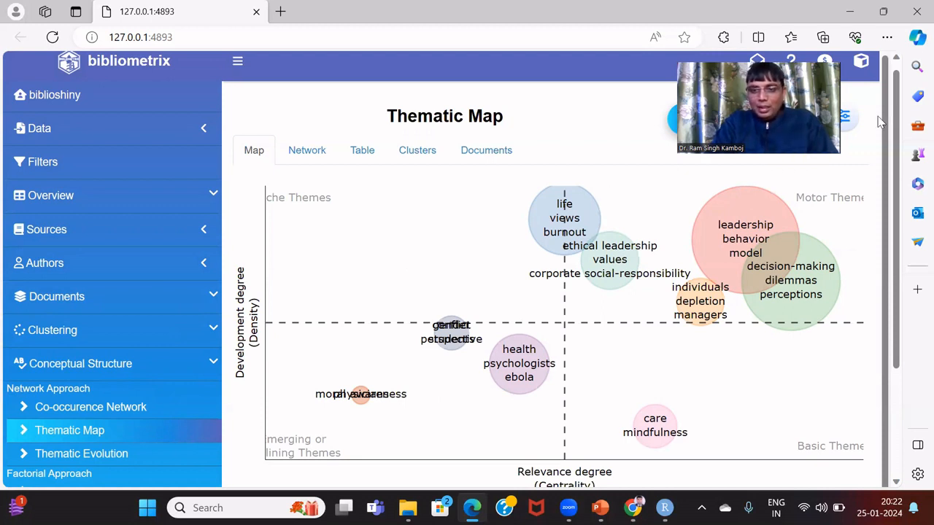
left_click_drag(885, 122, 896, 183)
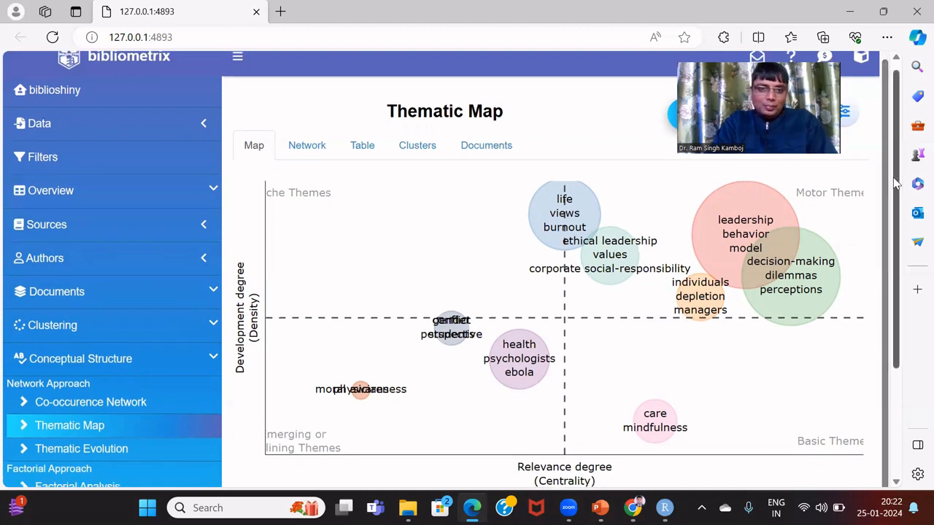
left_click(321, 146)
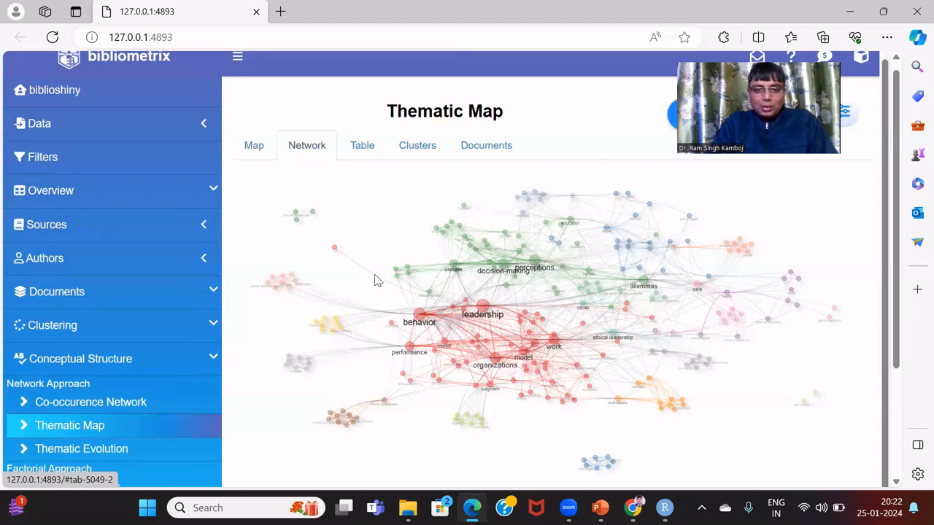
left_click(361, 146)
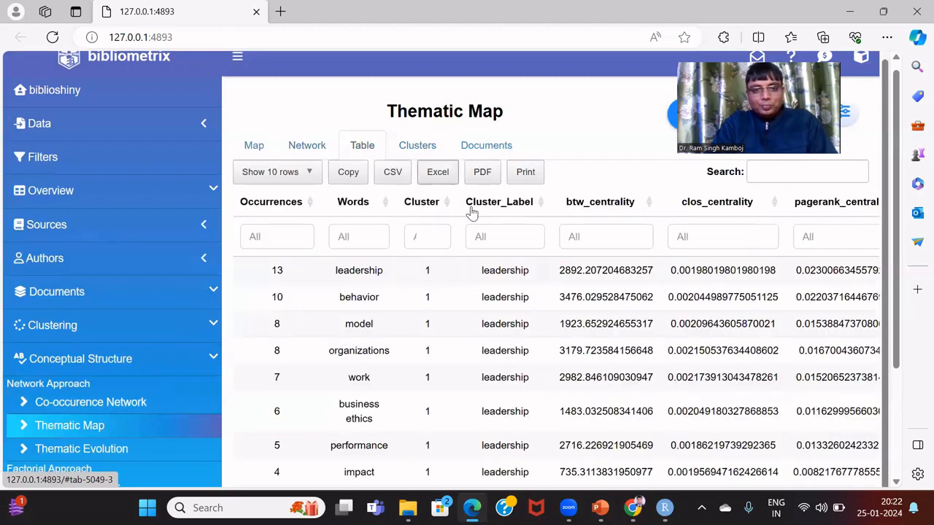
left_click(412, 148)
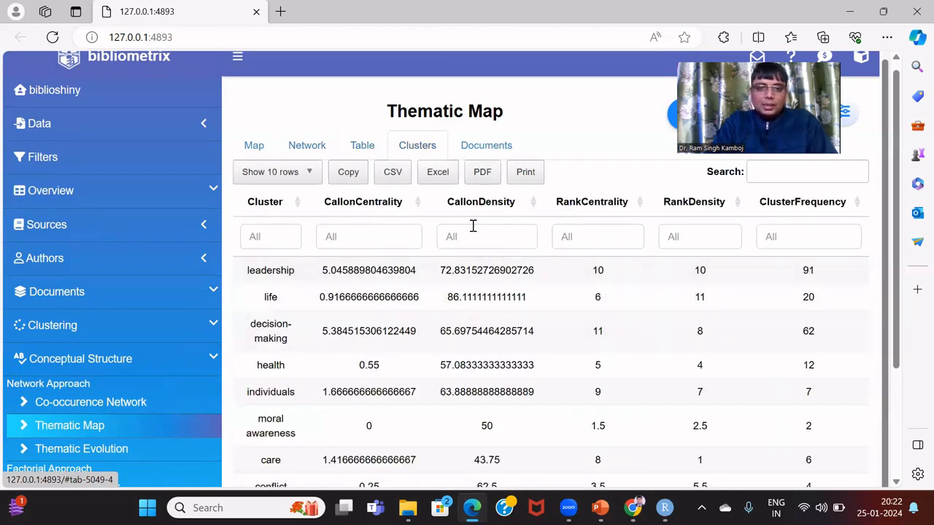
left_click(494, 144)
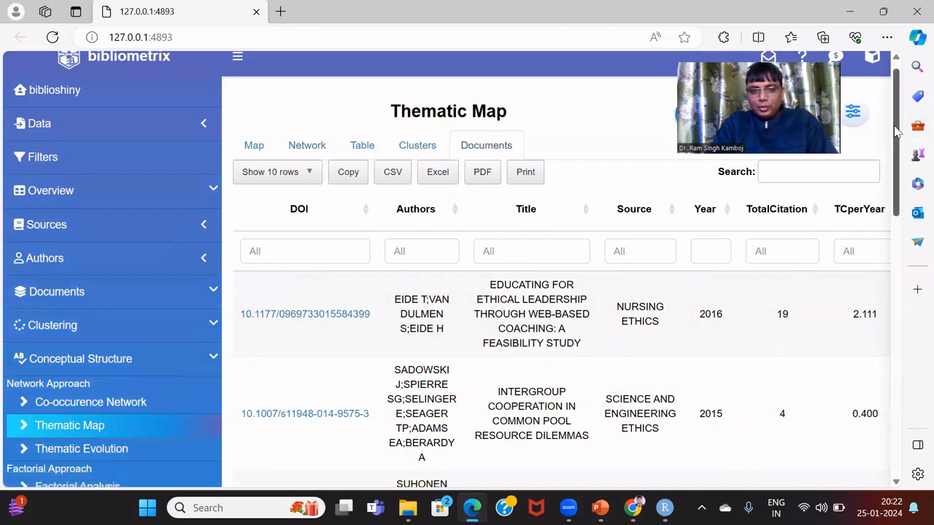
mouse_move(897, 130)
left_mouse_down()
mouse_move(912, 277)
mouse_move(902, 124)
left_mouse_up()
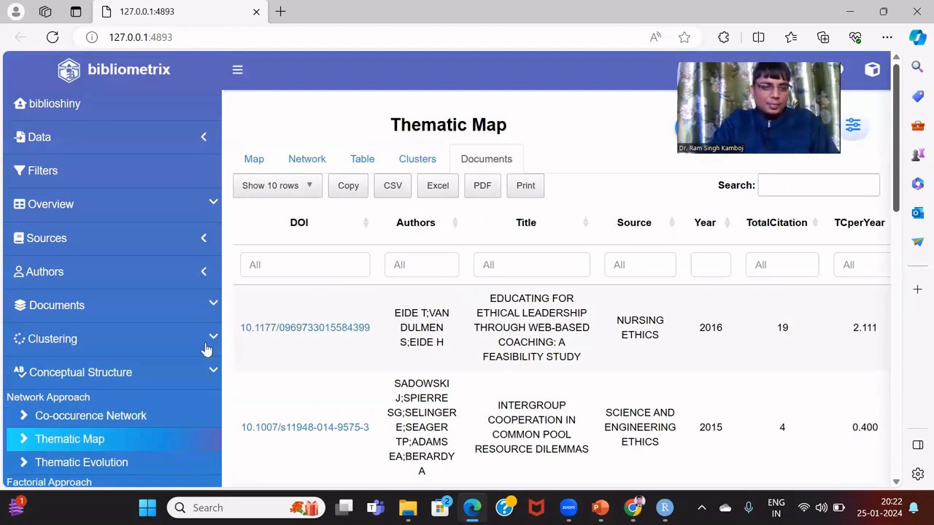
left_click(108, 463)
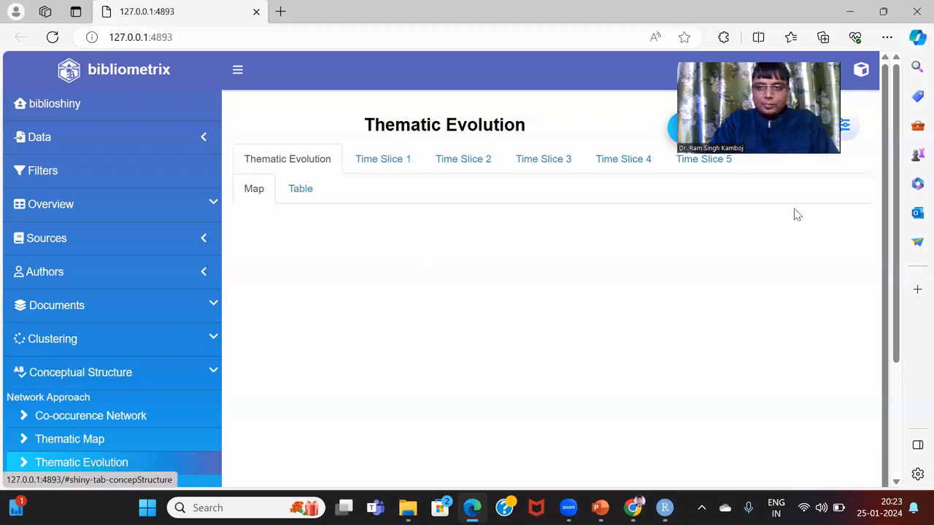
Show the Intellectual Structure co-citation network, then the historiograph of documents from 1999 to 2021
scroll(898, 159, "down", 2)
scroll(905, 182, "up", 1)
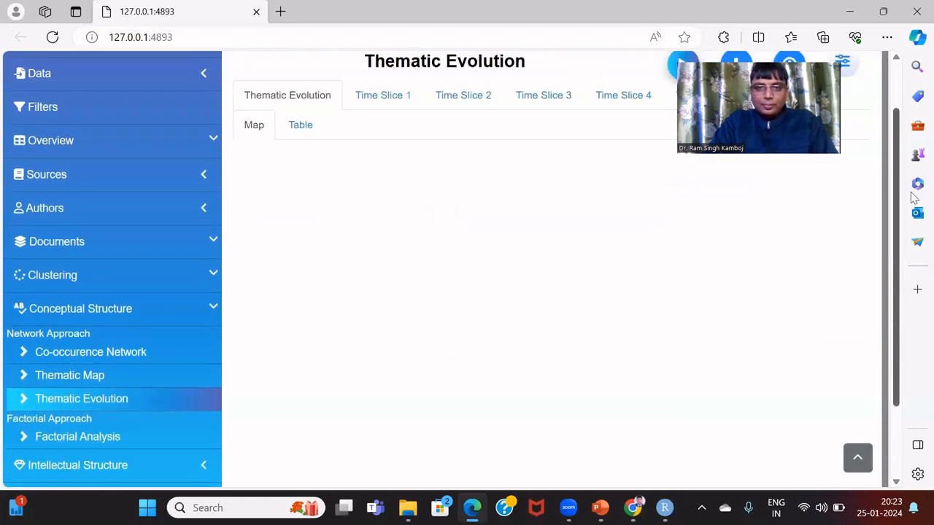
scroll(912, 208, "down", 1)
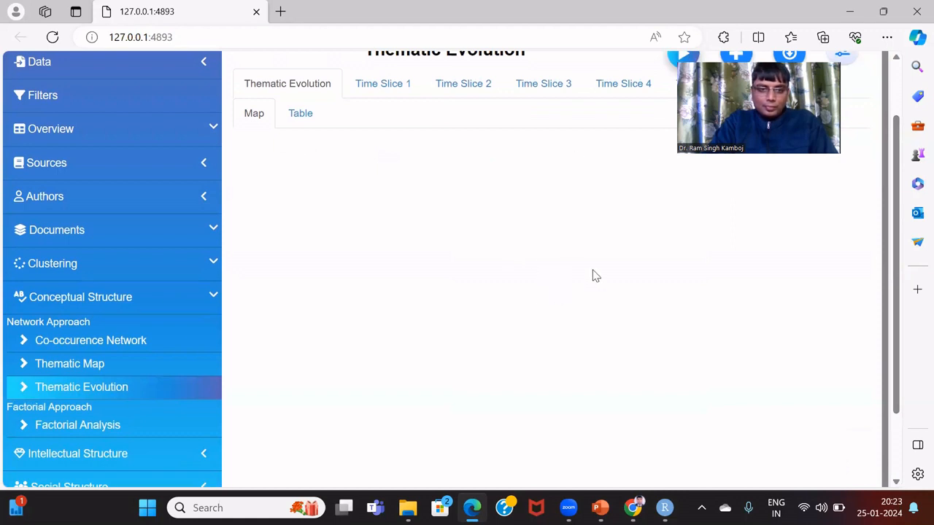
left_click(190, 454)
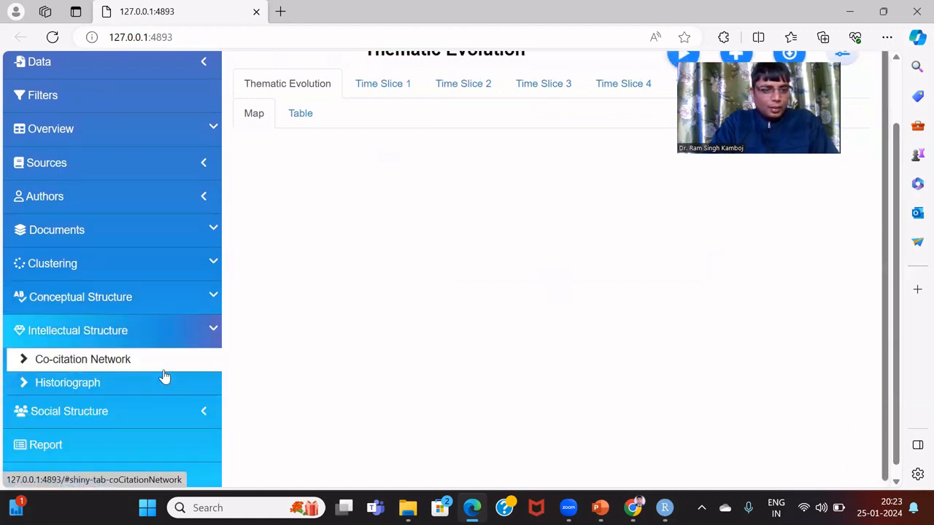
left_click(165, 371)
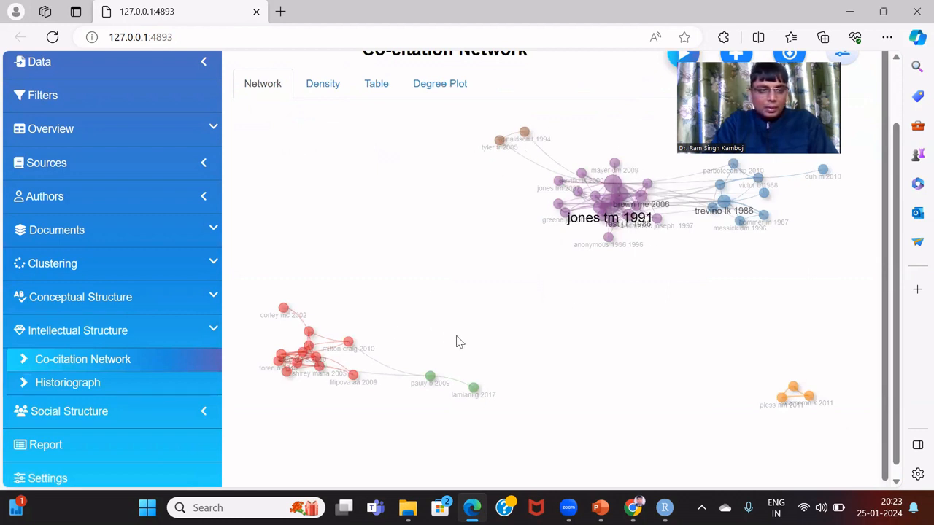
left_click(128, 388)
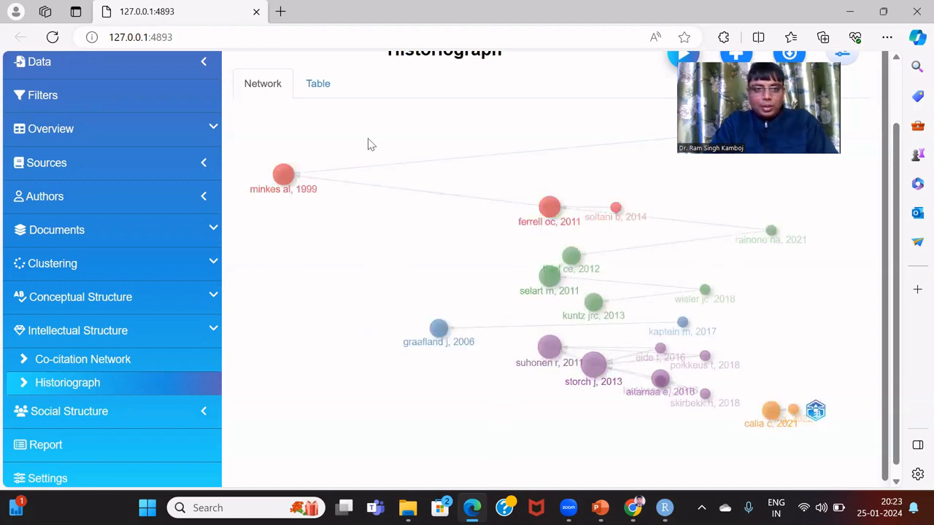
Show the Social Structure countries' collaboration world map, then the authors' collaboration network
left_click(125, 411)
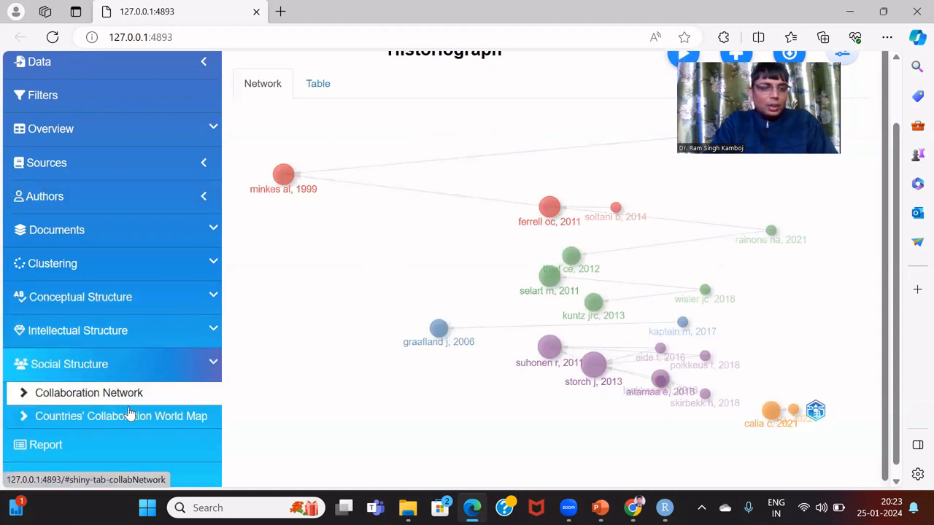
left_click(128, 417)
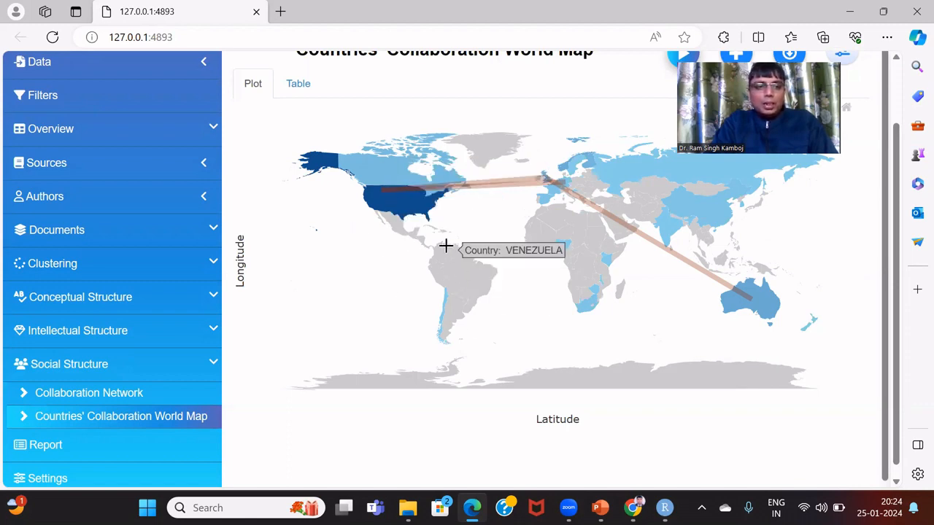
left_click(144, 394)
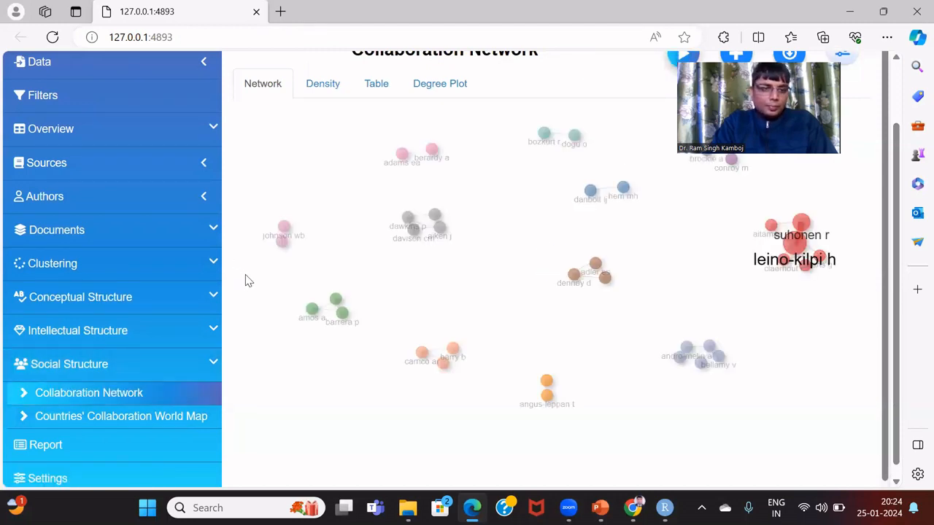
Browse the structure menus, then switch the author collaboration network to its density heat map
left_click(157, 234)
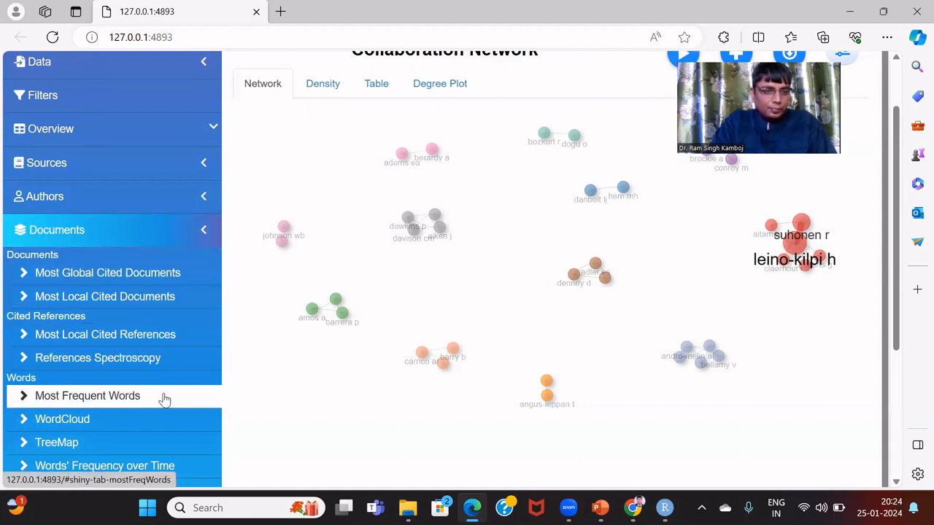
left_click(131, 242)
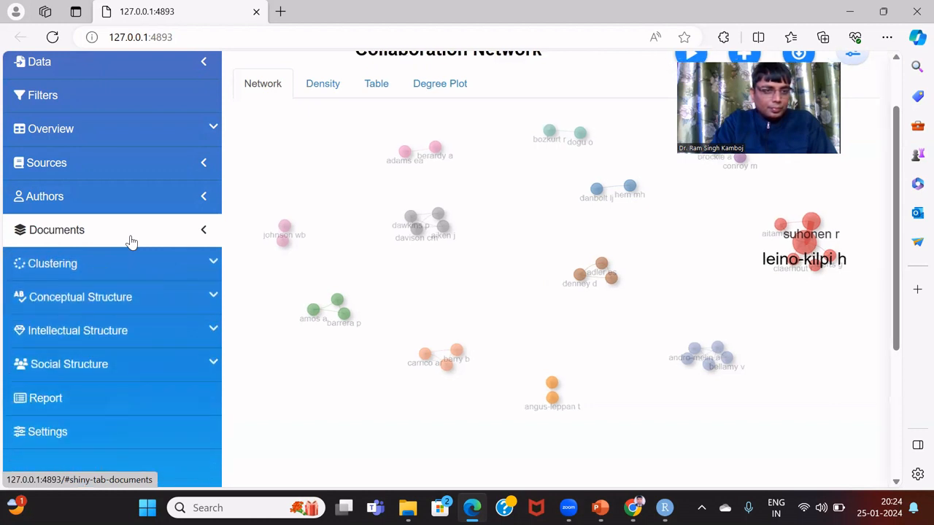
left_click(149, 310)
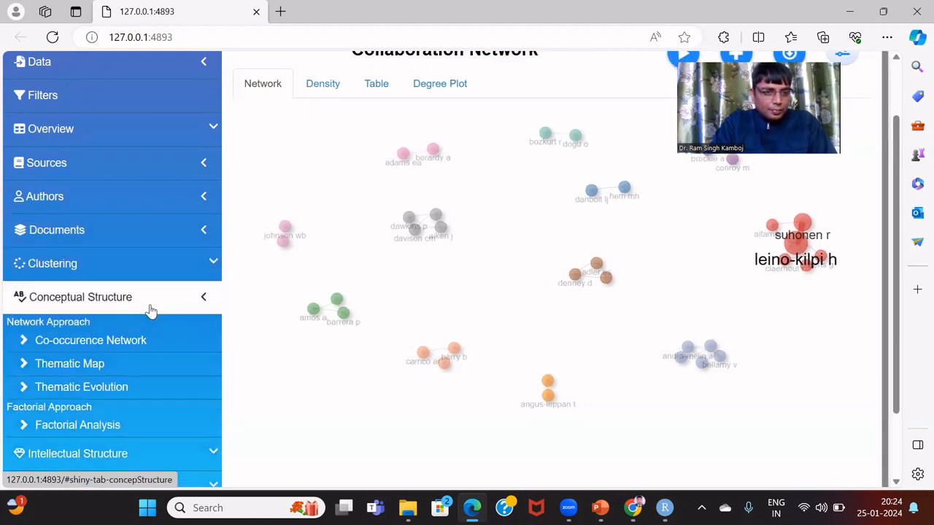
left_click(150, 310)
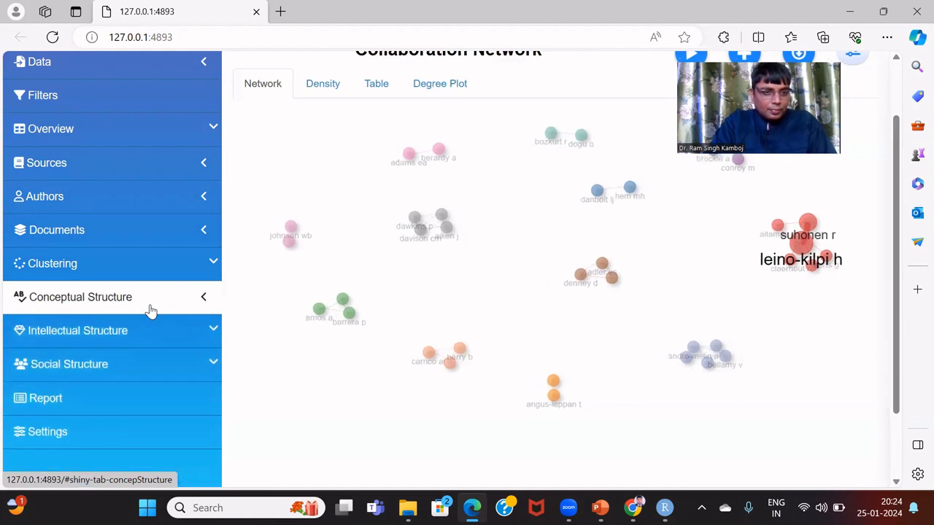
left_click(150, 310)
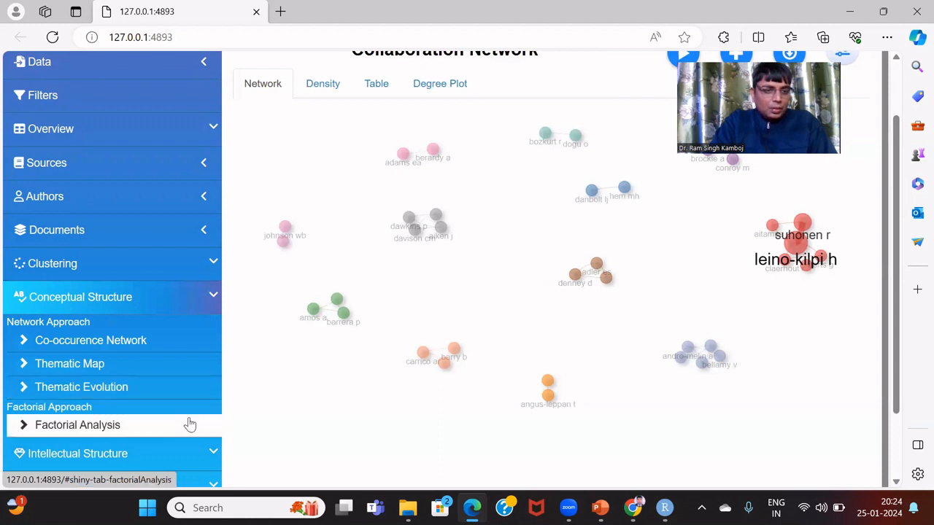
left_click(204, 452)
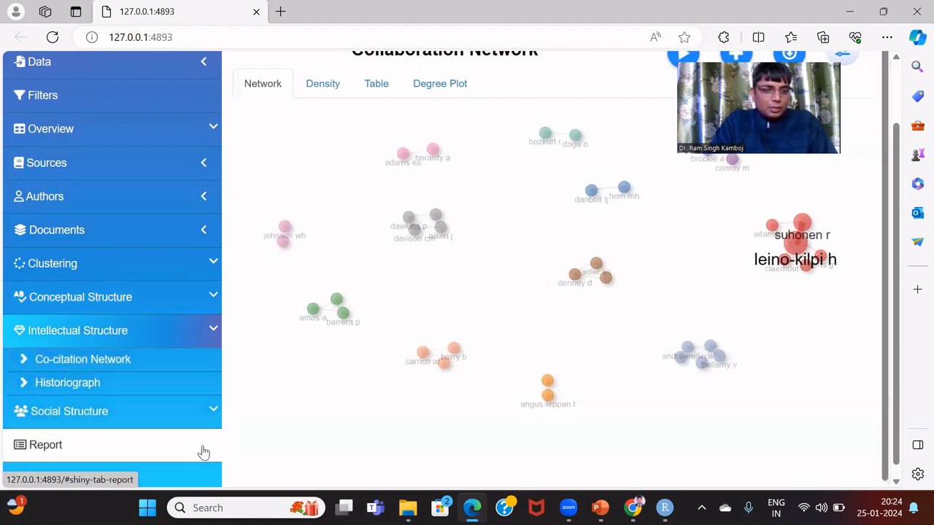
left_click(197, 409)
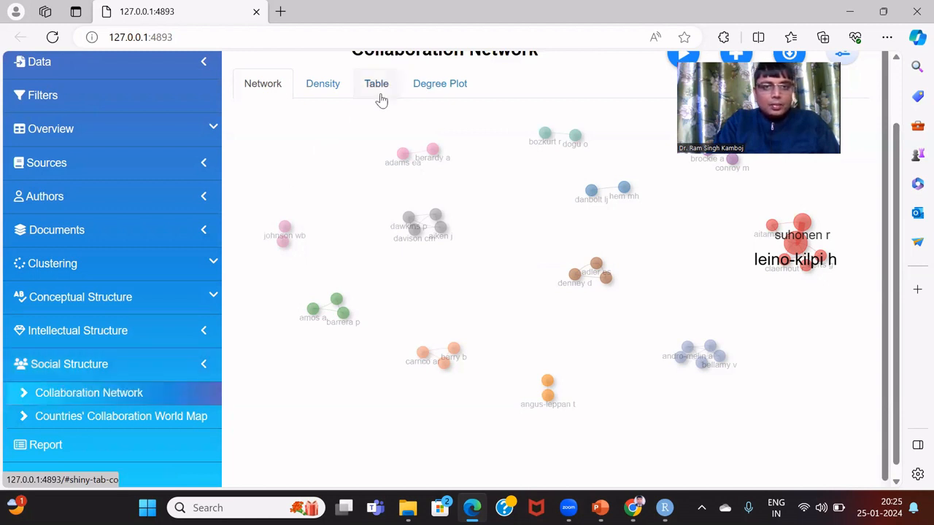
left_click(326, 86)
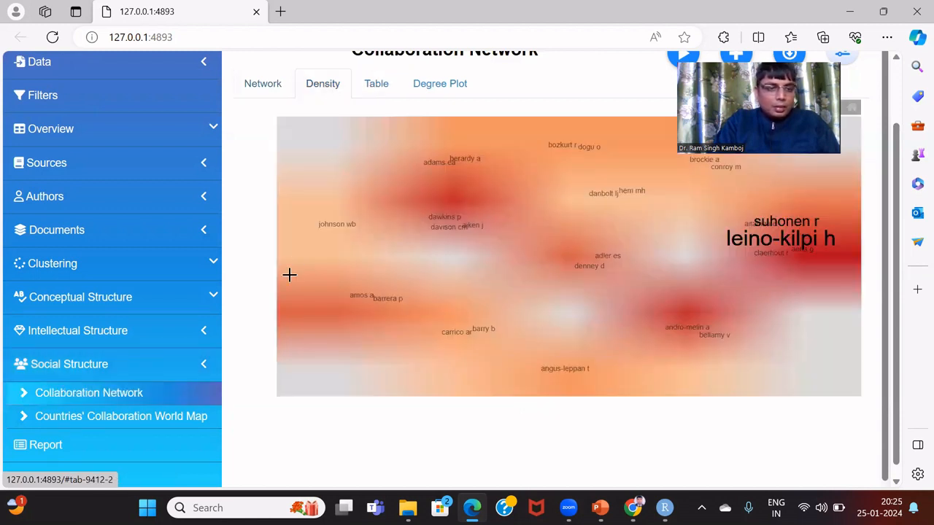
Show the countries' collaboration world map as a table of 36 From/To country pairs
left_click(180, 419)
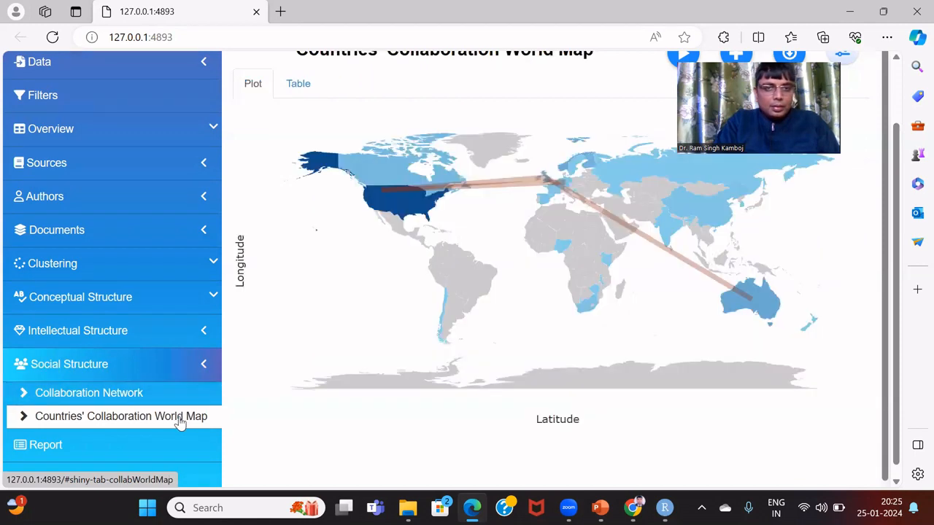
left_click(299, 84)
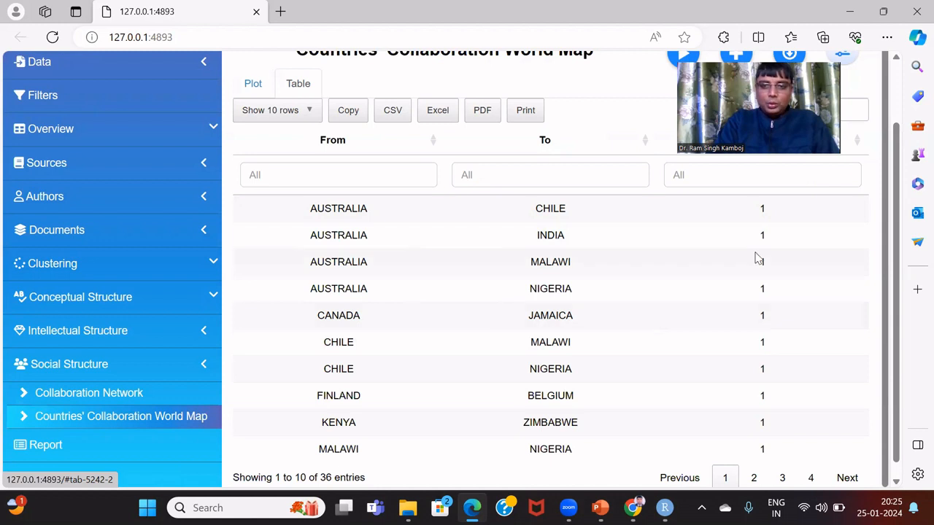
left_click_drag(898, 173, 897, 117)
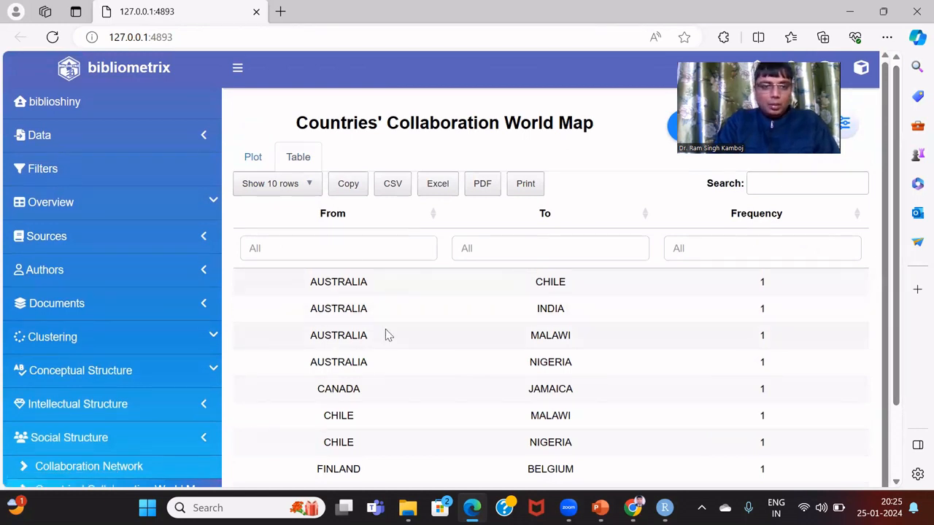
Reopen the keyword co-occurrence network, check its table and density, and return to the graph
left_click(170, 380)
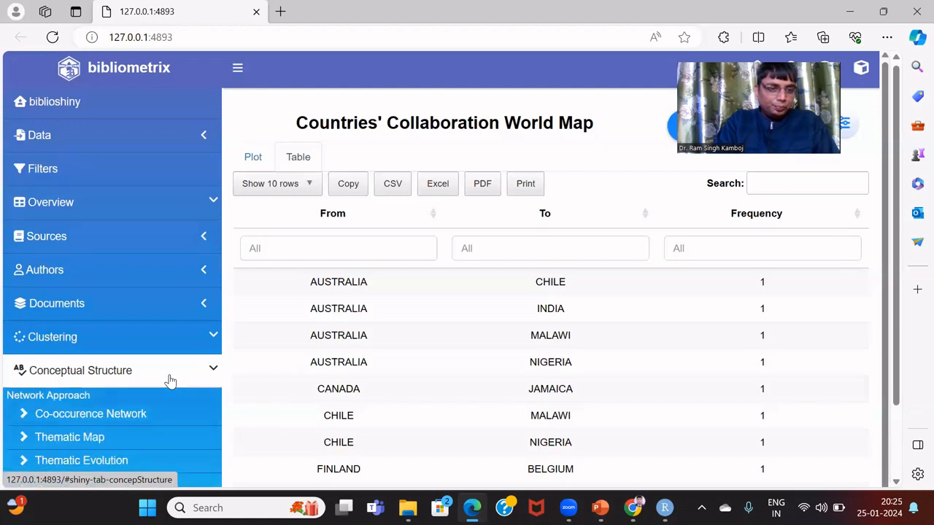
left_click(163, 416)
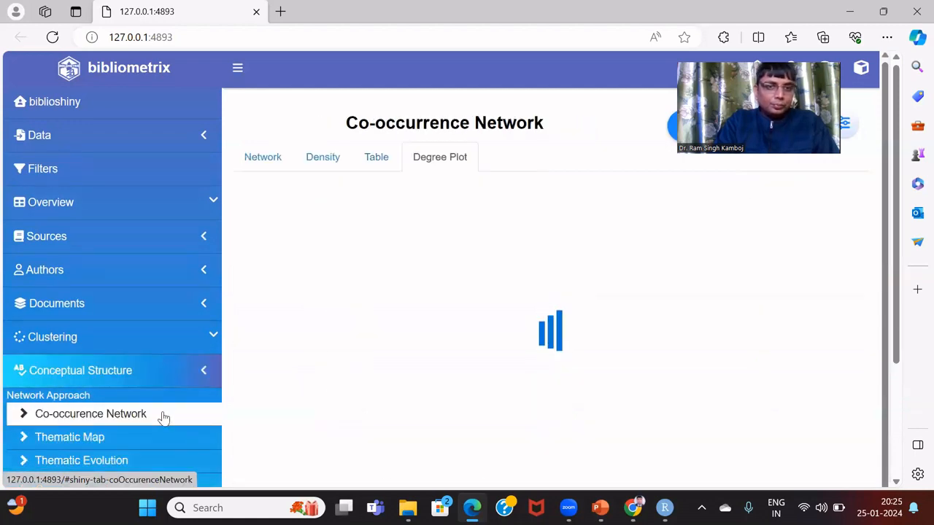
left_click(376, 158)
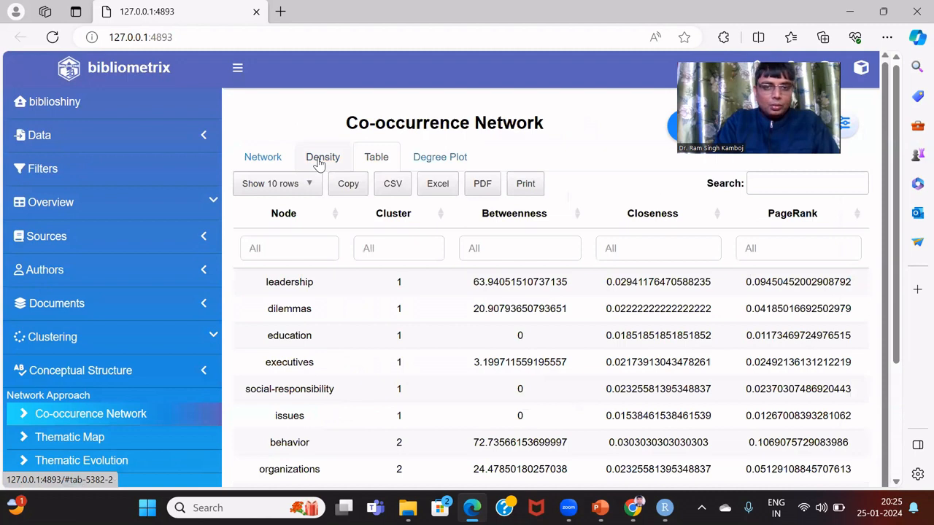
left_click(318, 159)
left_click(264, 159)
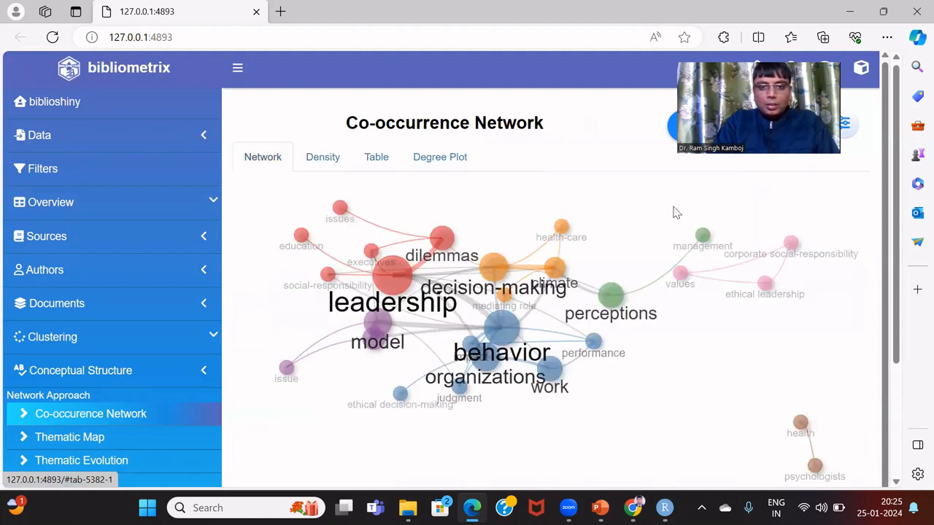